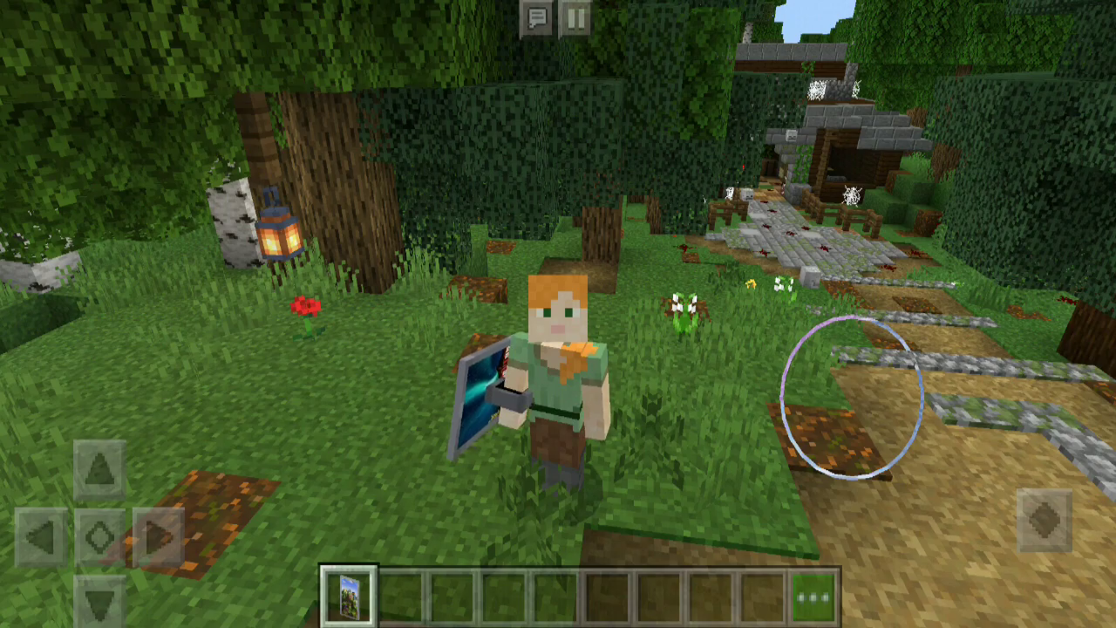
drag(853, 397, 927, 406)
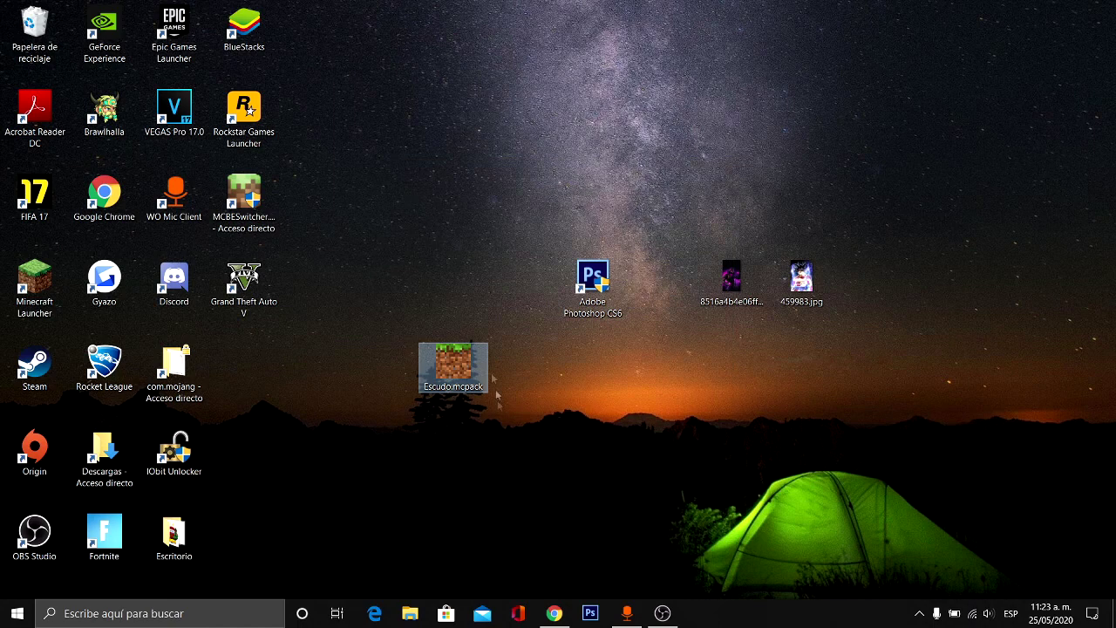
Step: Open Escudo.mcpack from the desktop to import the resource pack into Minecraft
drag(420, 307, 507, 449)
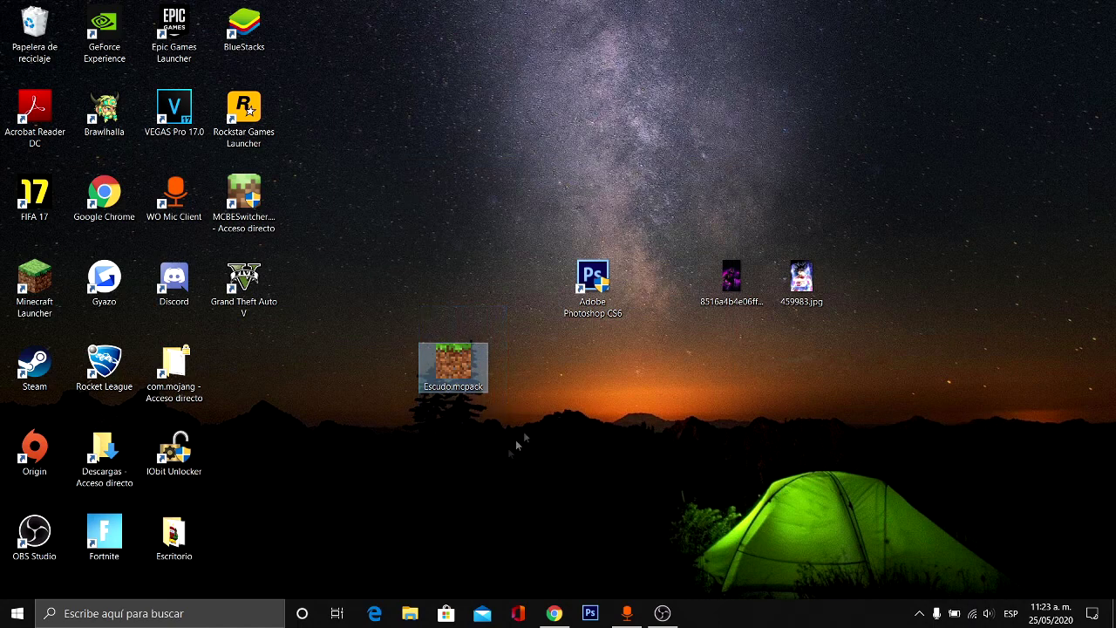
double_click(445, 376)
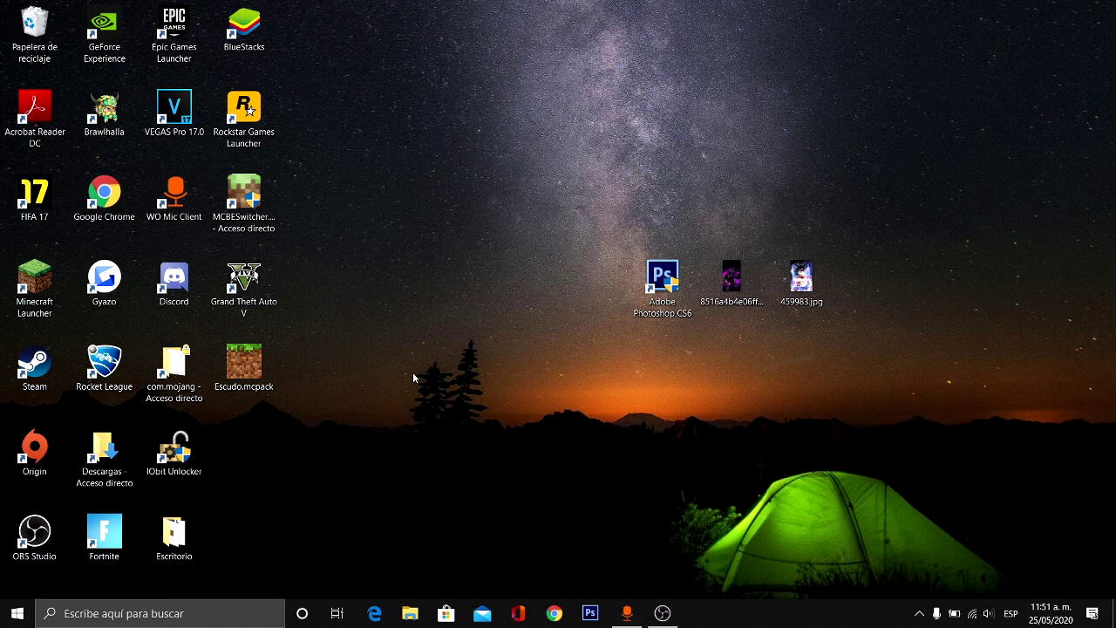
Step: Open a File Explorer window and go to the %appdata% location
click(409, 614)
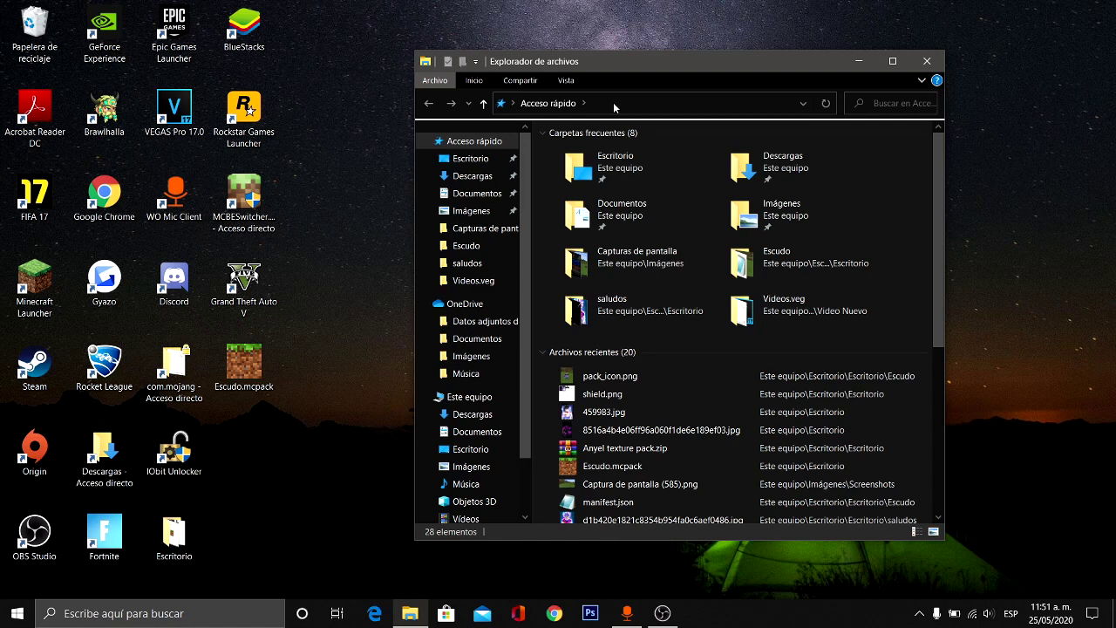
click(613, 102)
key(BackSpace)
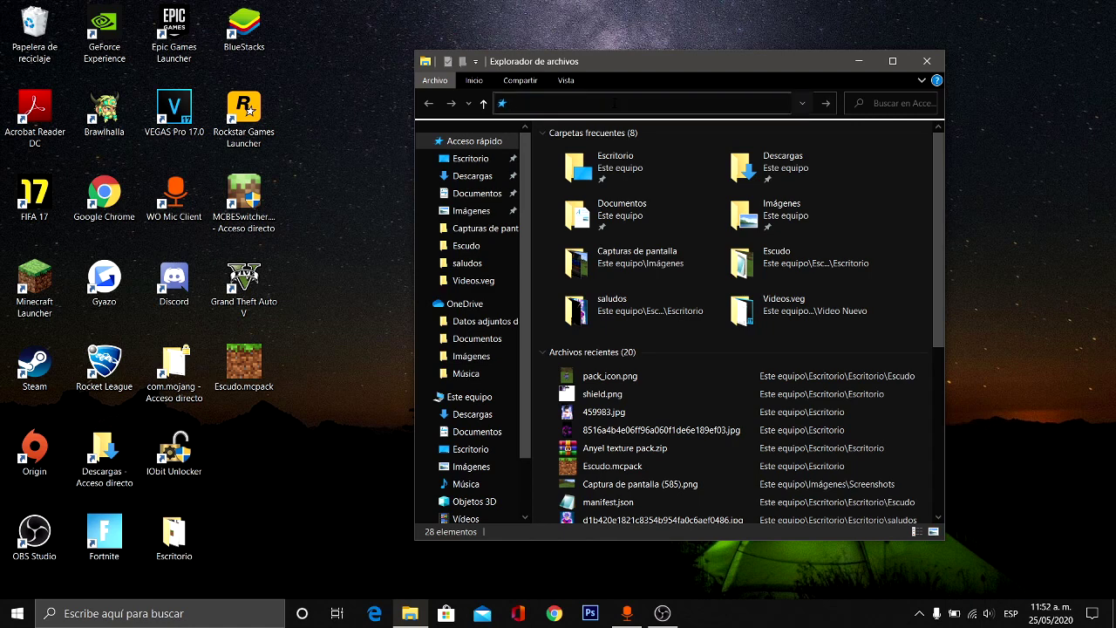
text(%appdata)
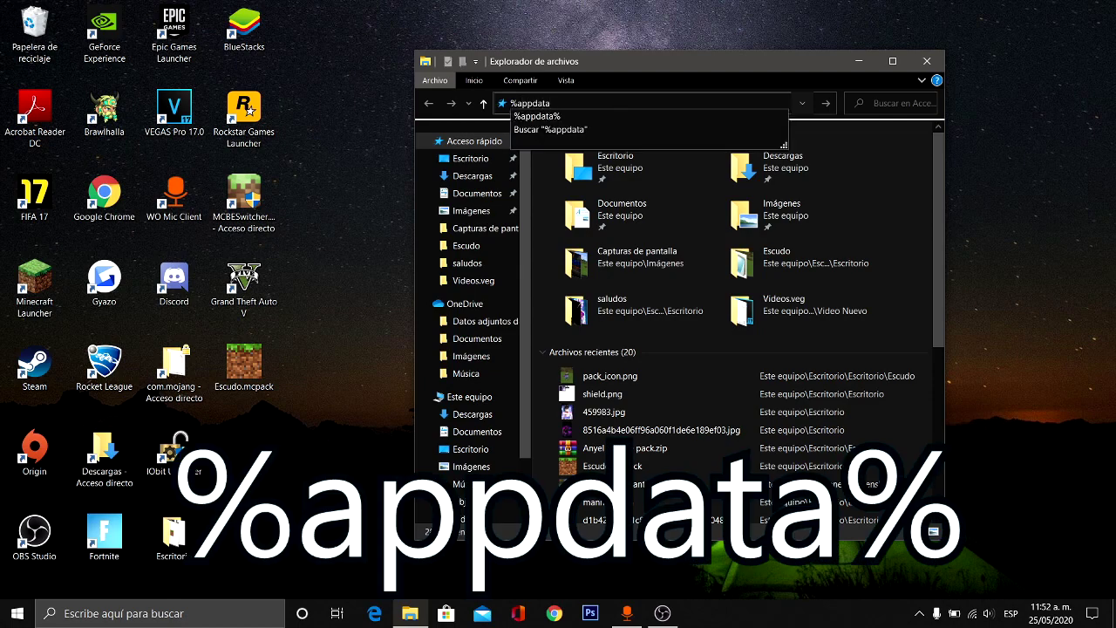
text(%)
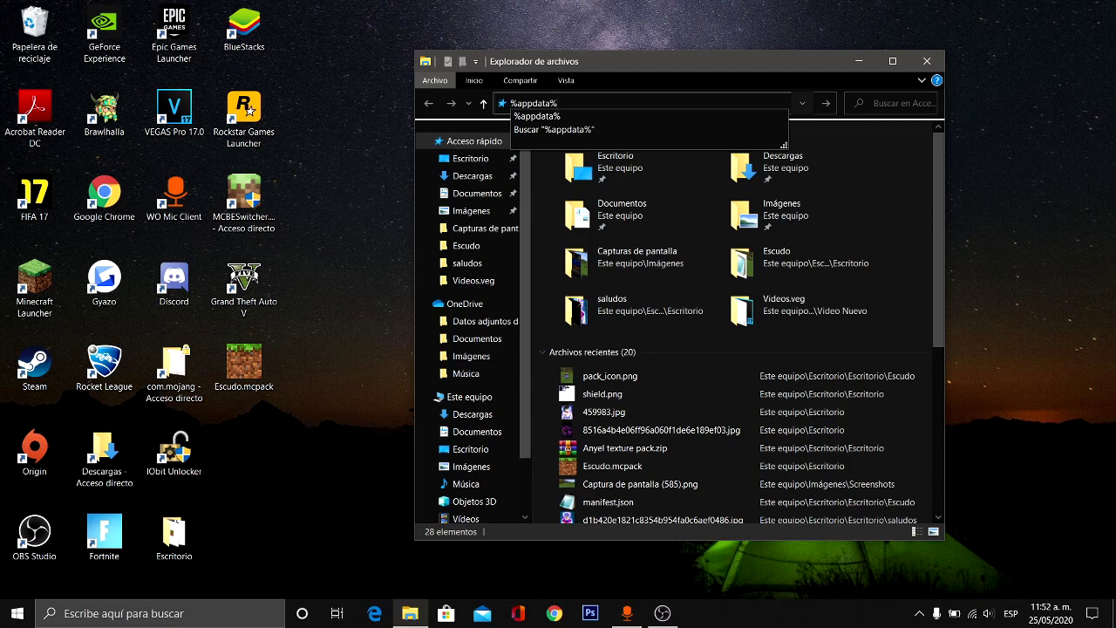
key(Return)
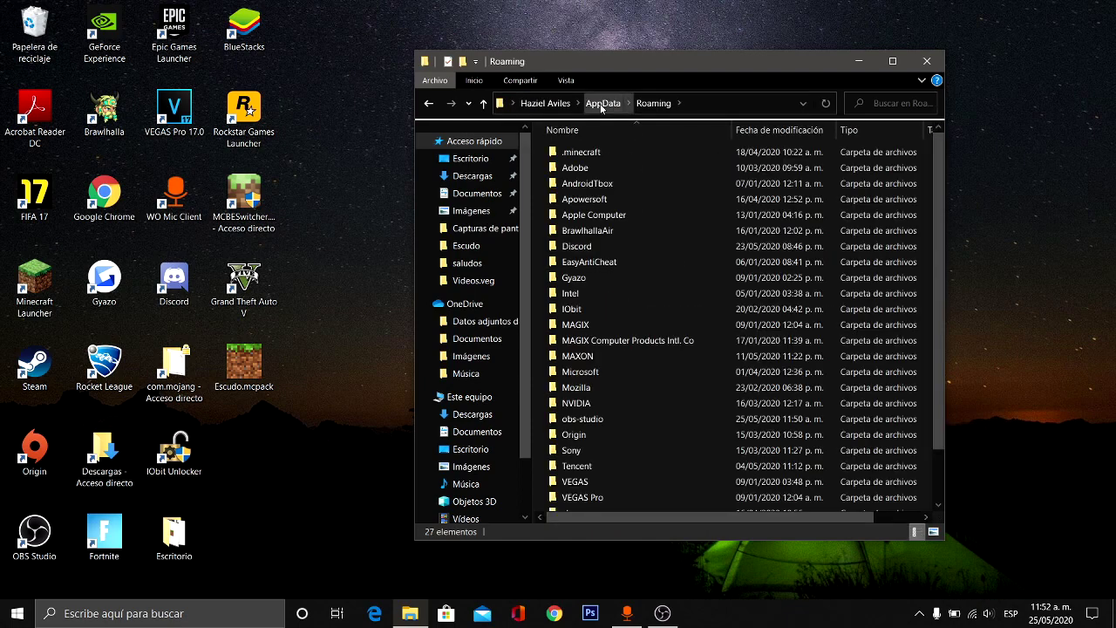
Step: Go up to the AppData folder and open its Local\Packages subfolder
click(601, 105)
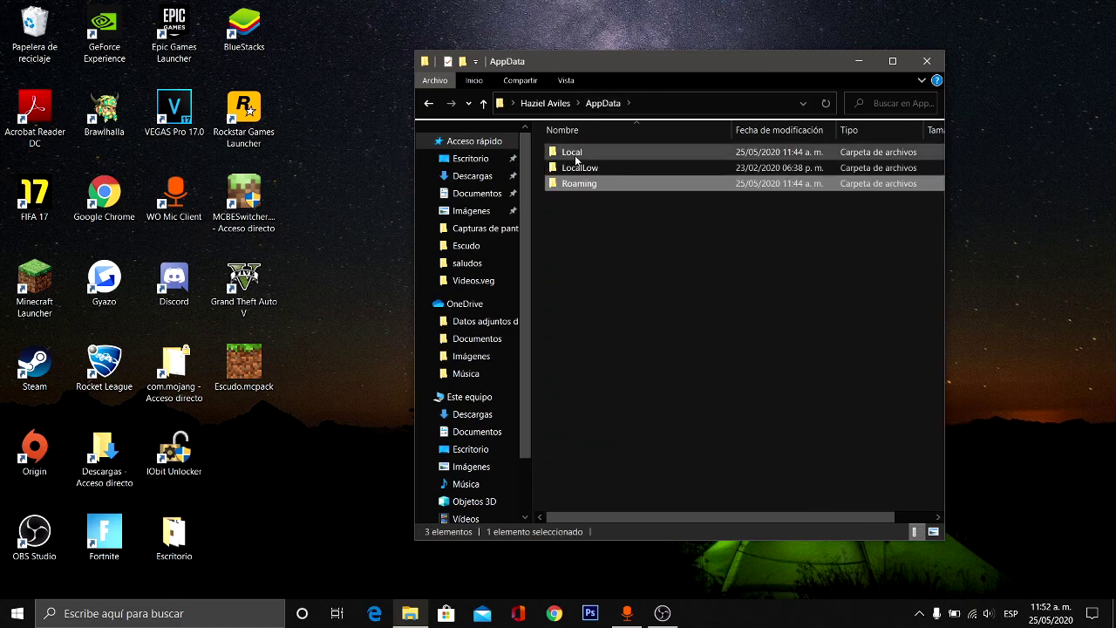
double_click(572, 152)
scroll(261, 355, down, 5)
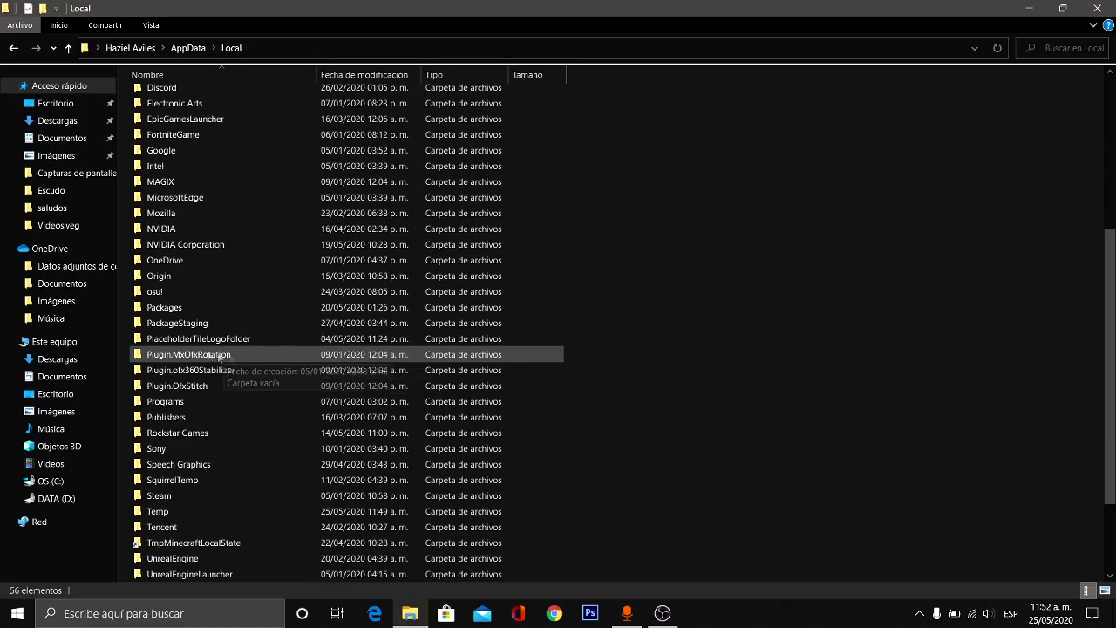
double_click(204, 306)
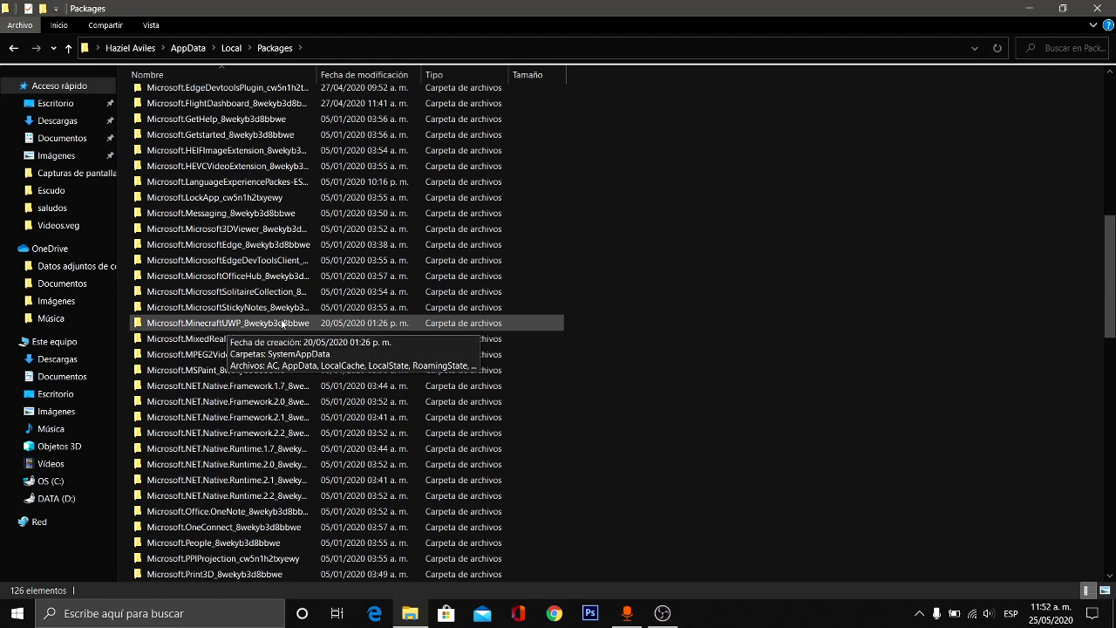
Step: Open the Microsoft.MinecraftUWP_8wekyb3d8bbwe package and go to LocalState\games\com.mojang
double_click(281, 322)
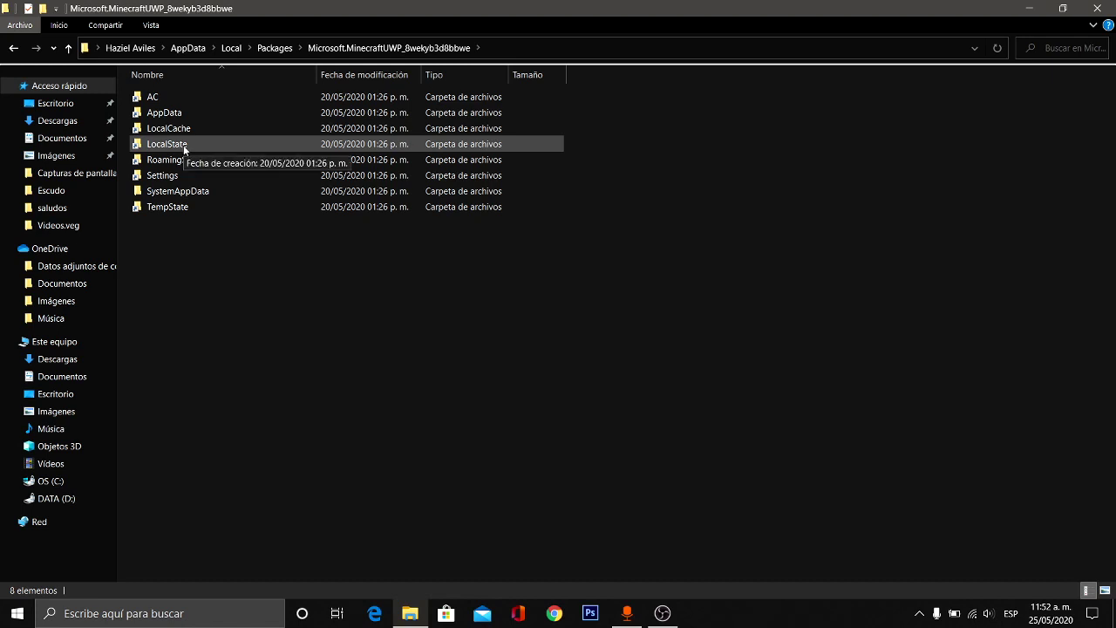
double_click(185, 146)
double_click(198, 115)
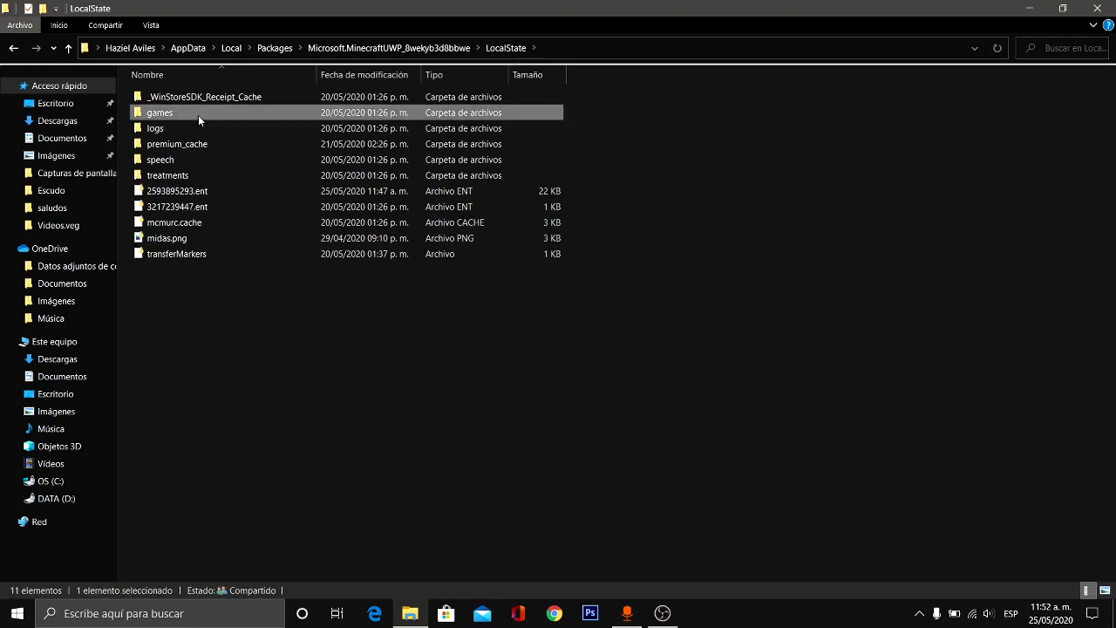
double_click(196, 100)
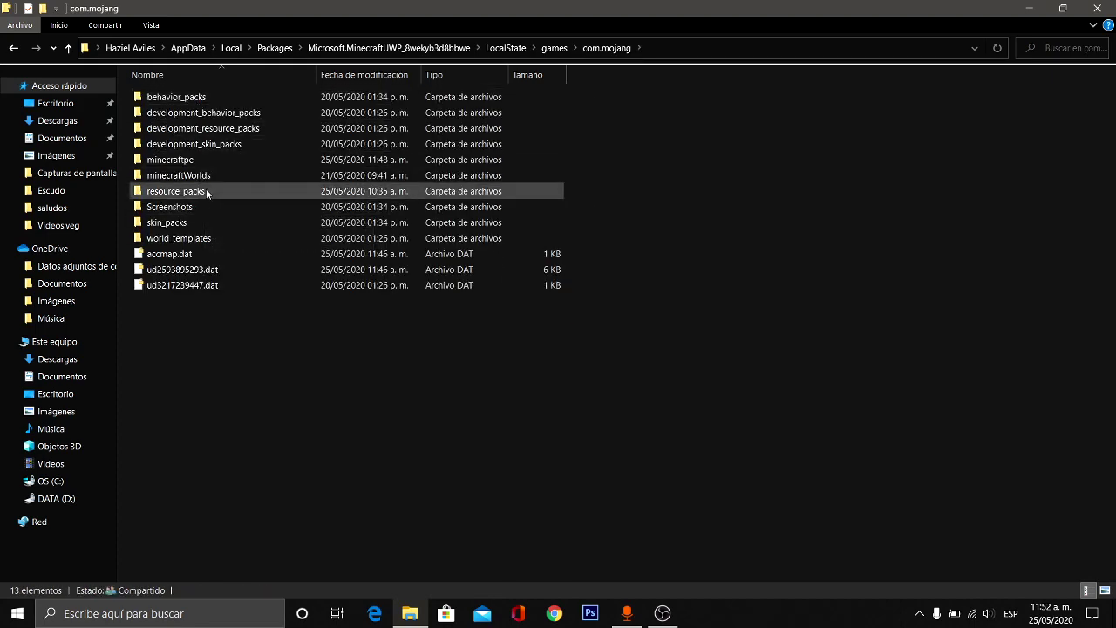
Step: Open resource_packs and go into the Escudo pack's textures\entity folder
double_click(215, 188)
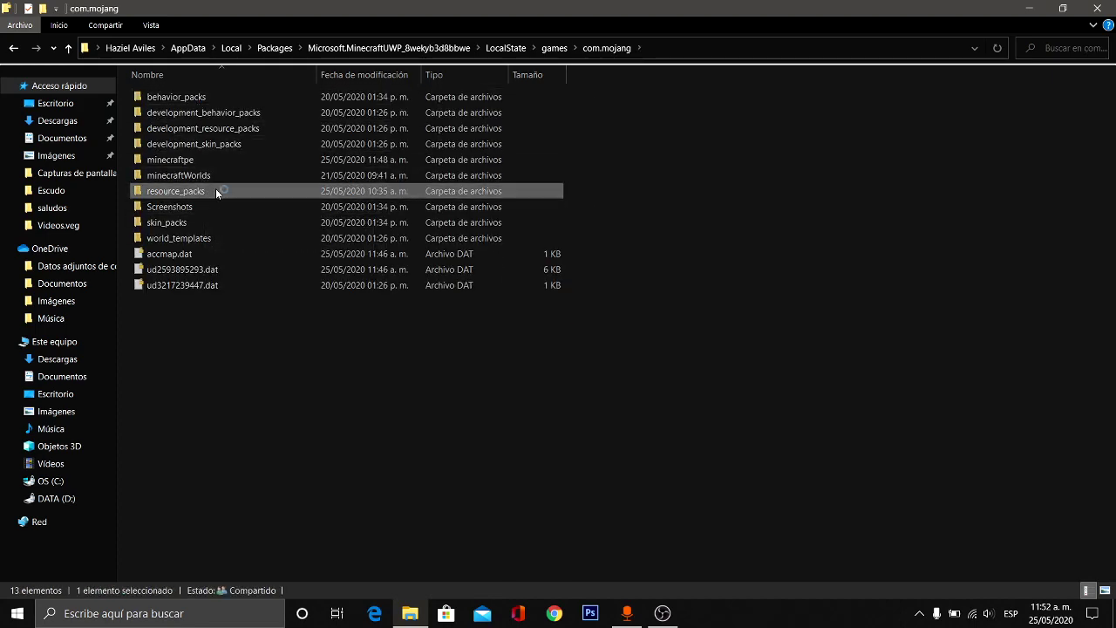
double_click(184, 98)
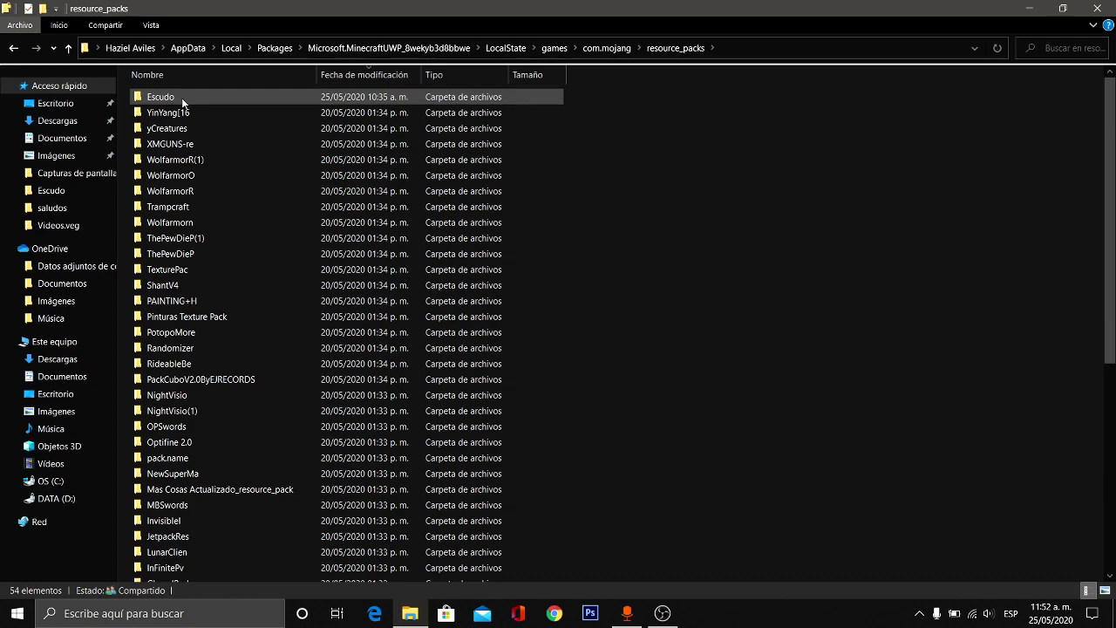
double_click(181, 97)
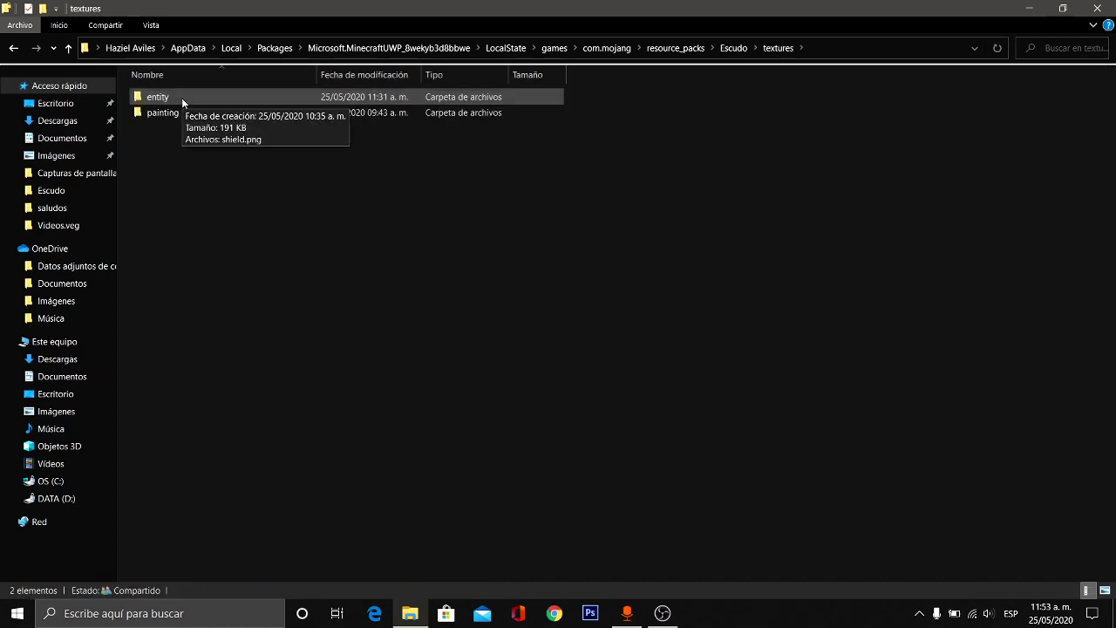
double_click(181, 97)
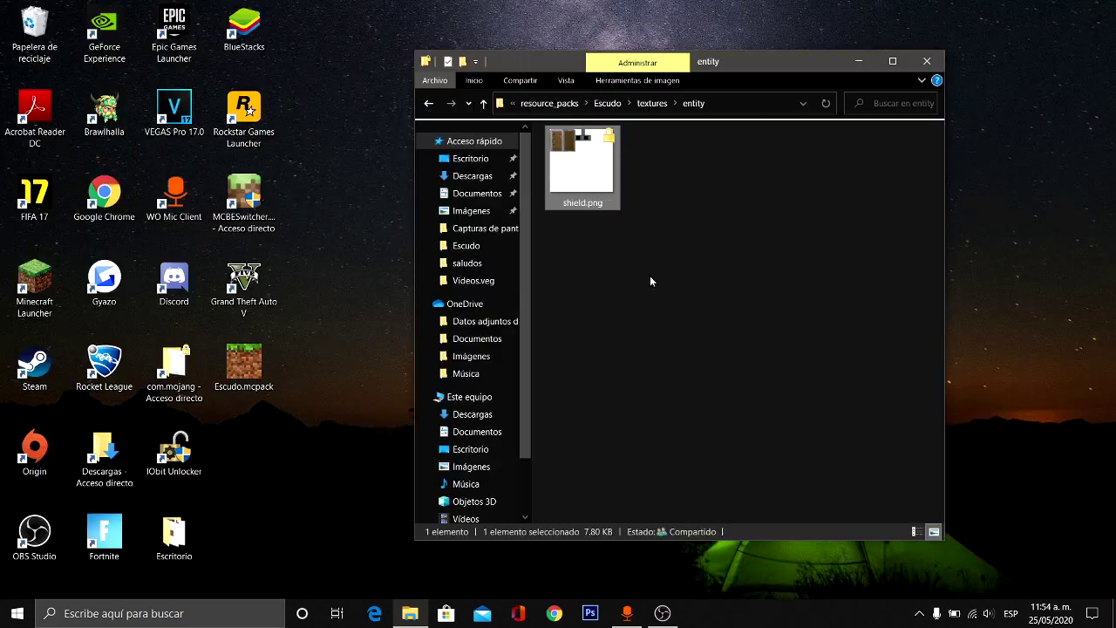
Step: Copy shield.png from the pack's entity folder and paste the copy onto the desktop
drag(685, 333, 582, 178)
right_click(582, 175)
click(637, 490)
click(857, 61)
right_click(446, 203)
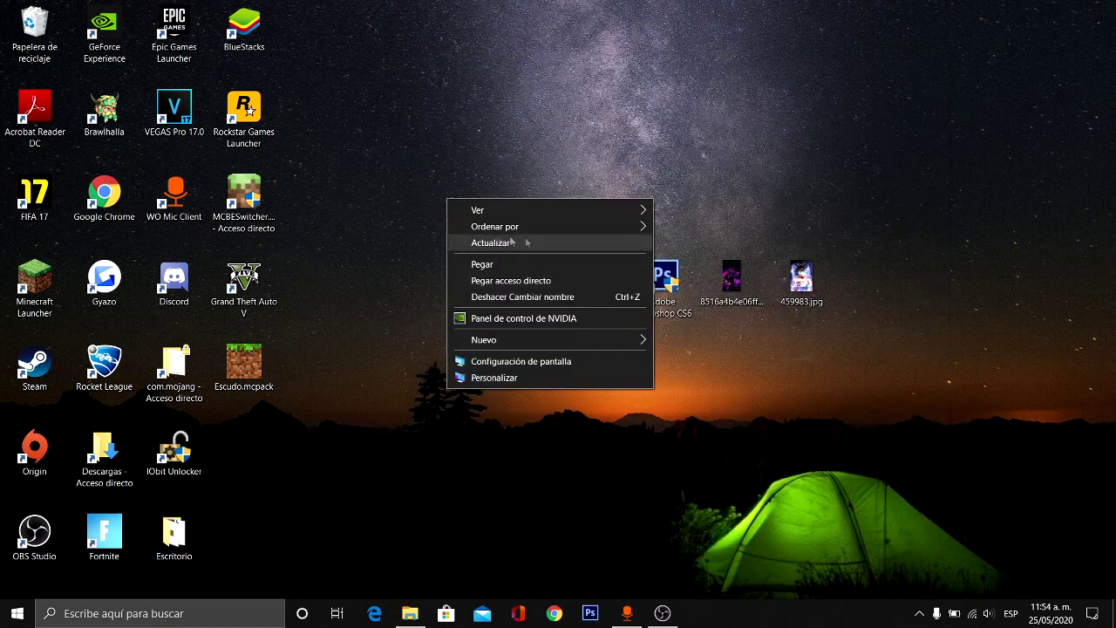
click(485, 264)
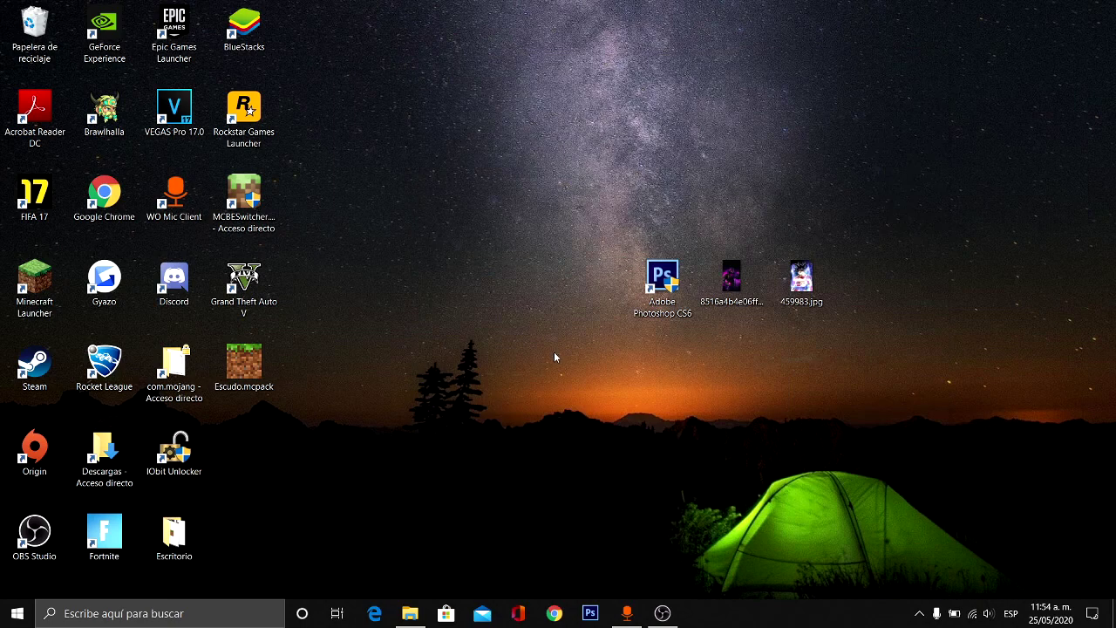
Step: Return to the Escudo pack's textures folder, check its subfolders, and close the File Explorer window
key(alt+Tab)
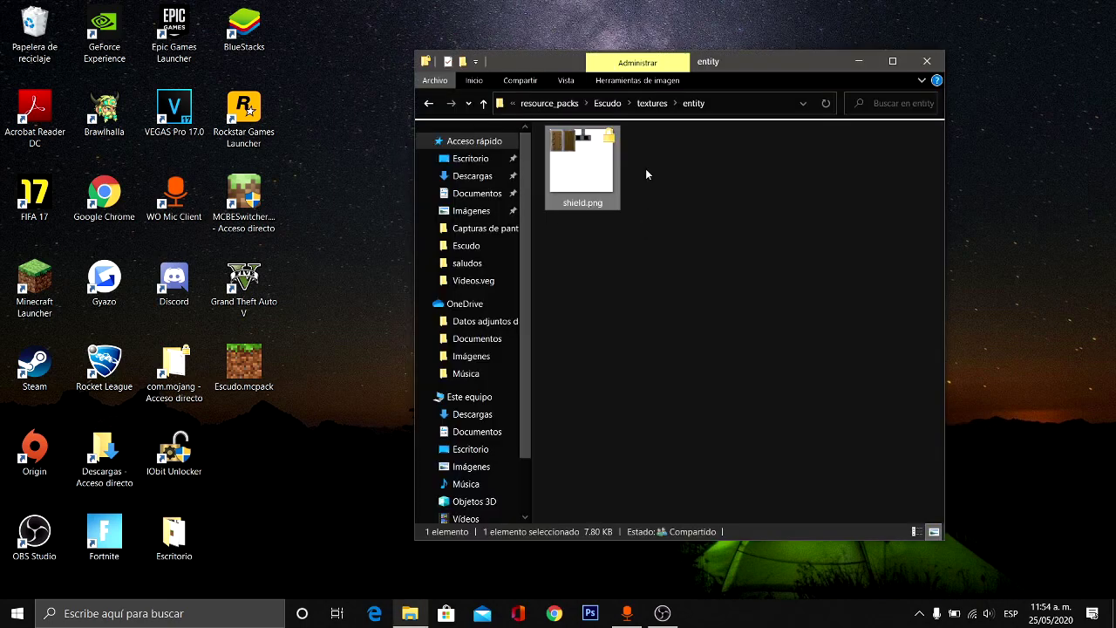
click(652, 103)
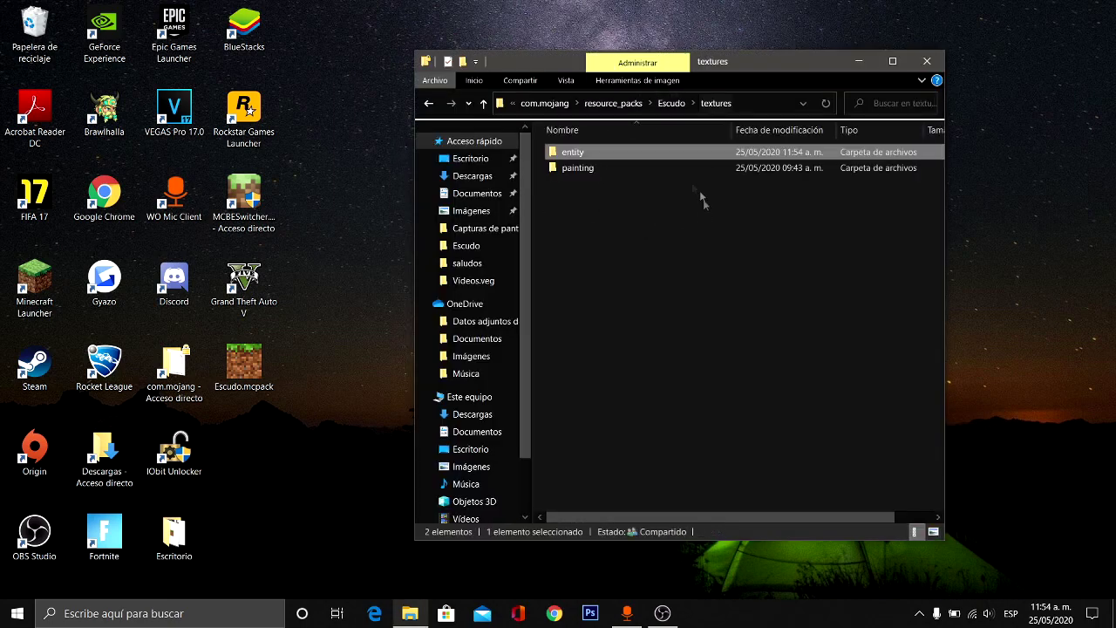
click(597, 180)
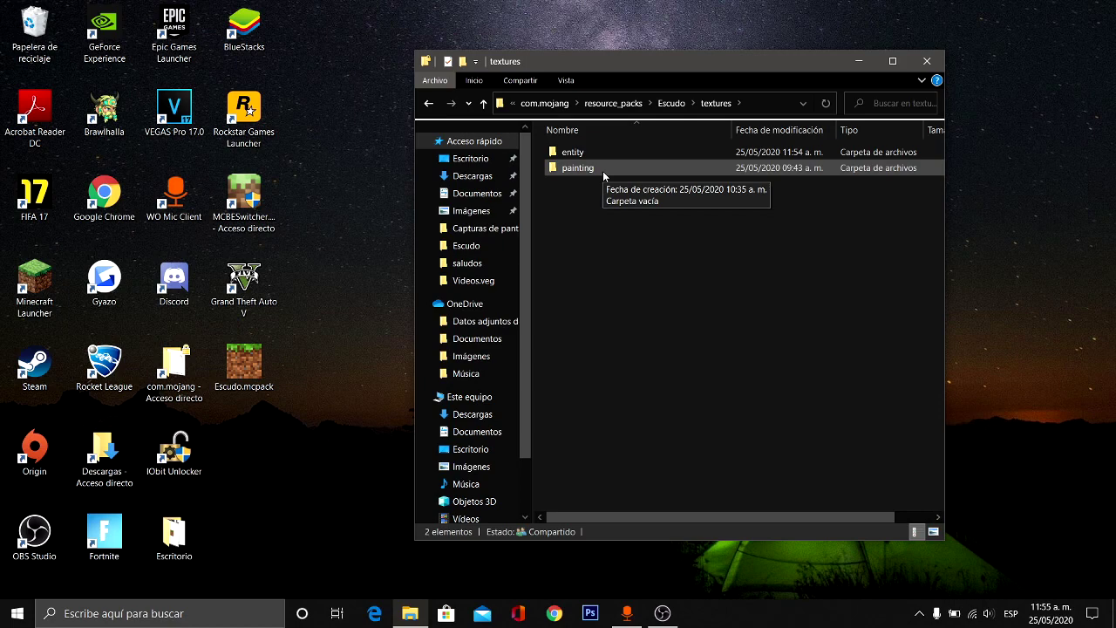
click(926, 60)
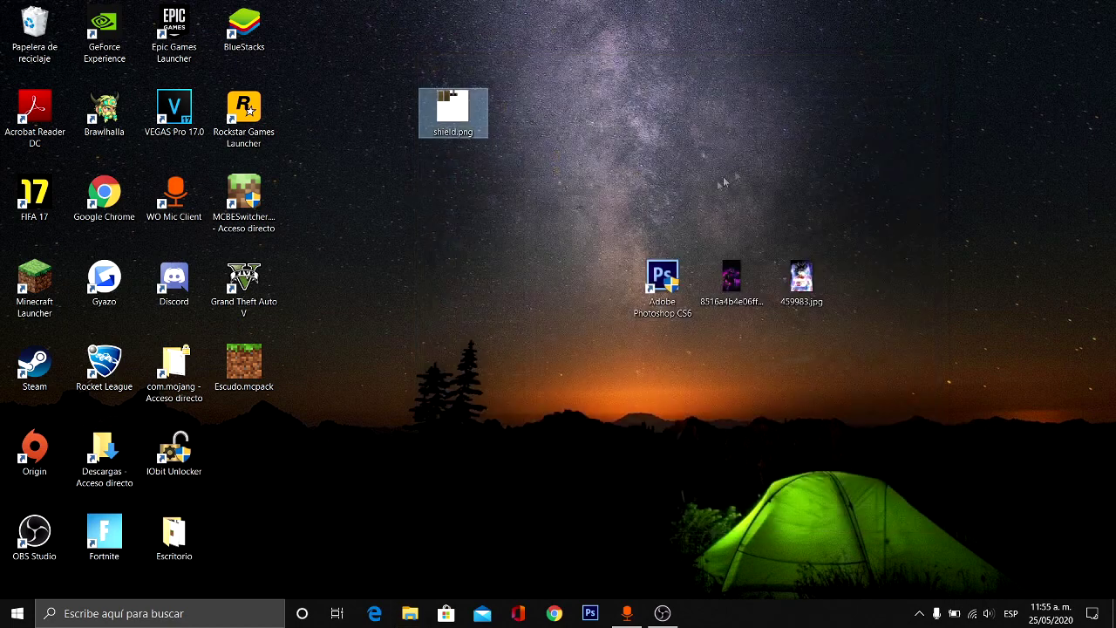
Step: Rearrange the desktop icons so shield.png and the Photoshop CS6 shortcut sit lower, near the two JPG images
drag(446, 124, 446, 293)
drag(661, 279, 632, 301)
click(585, 330)
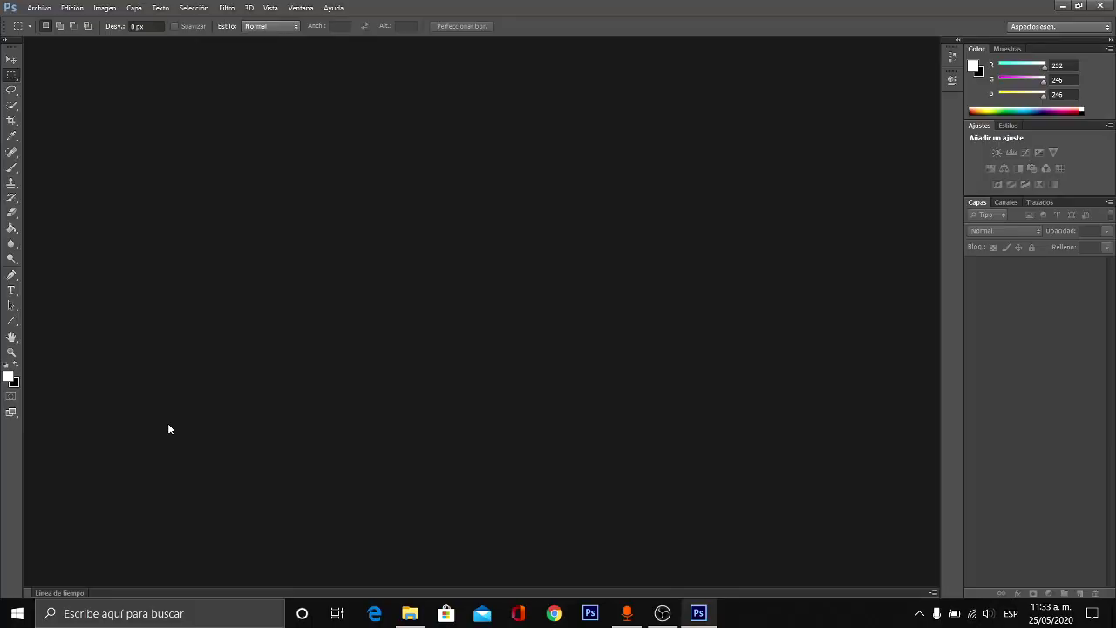
Step: Switch to Photoshop CS6 and open shield.png from the desktop
click(39, 8)
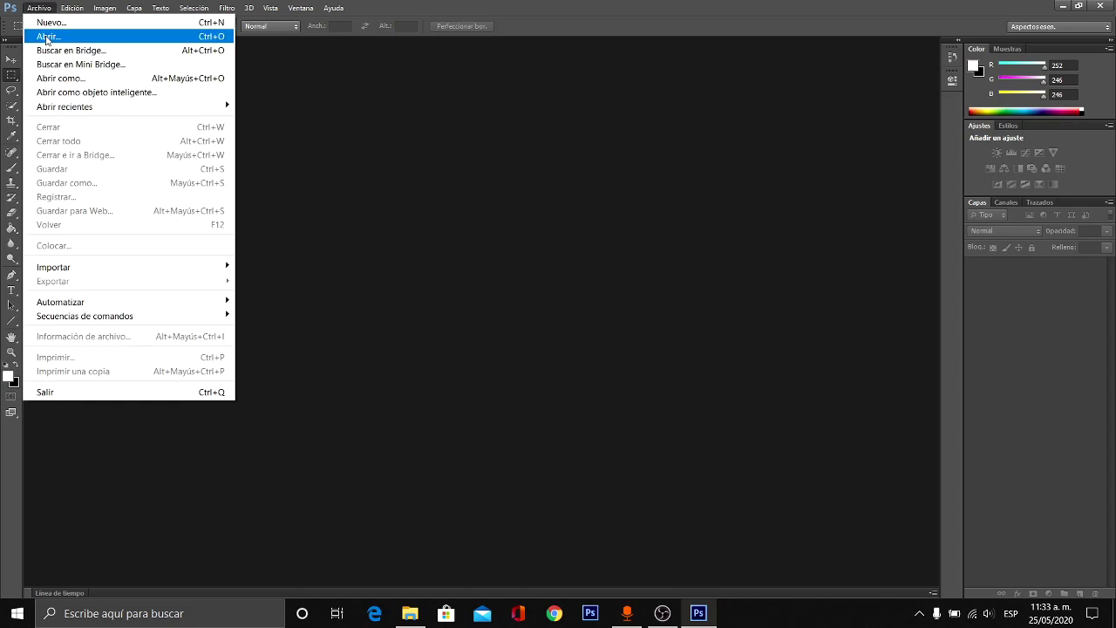
click(46, 39)
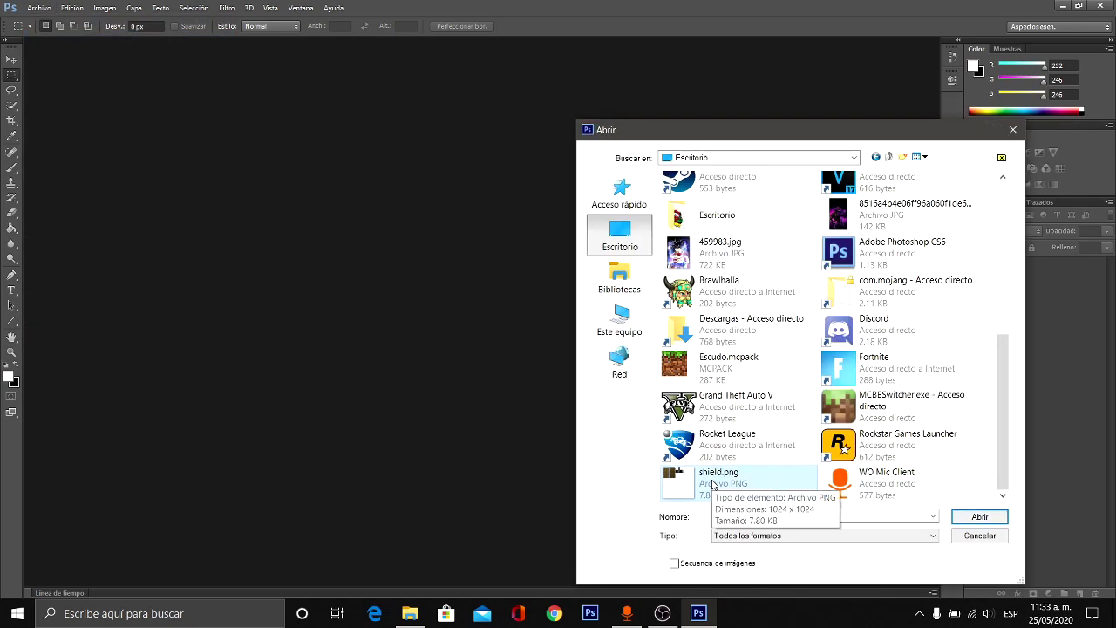
click(712, 485)
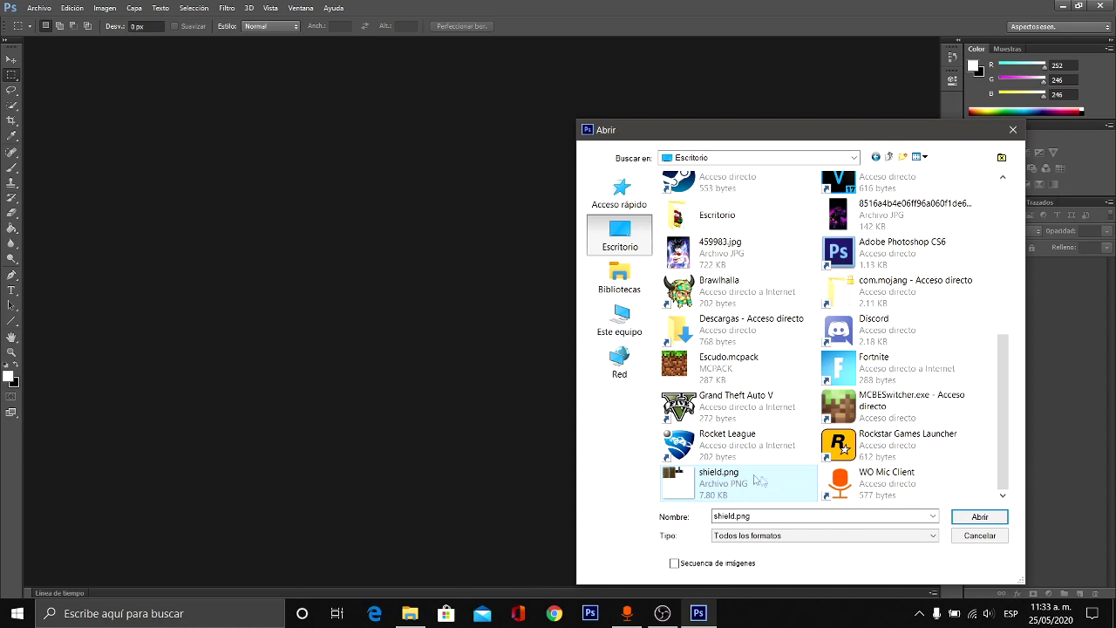
click(973, 518)
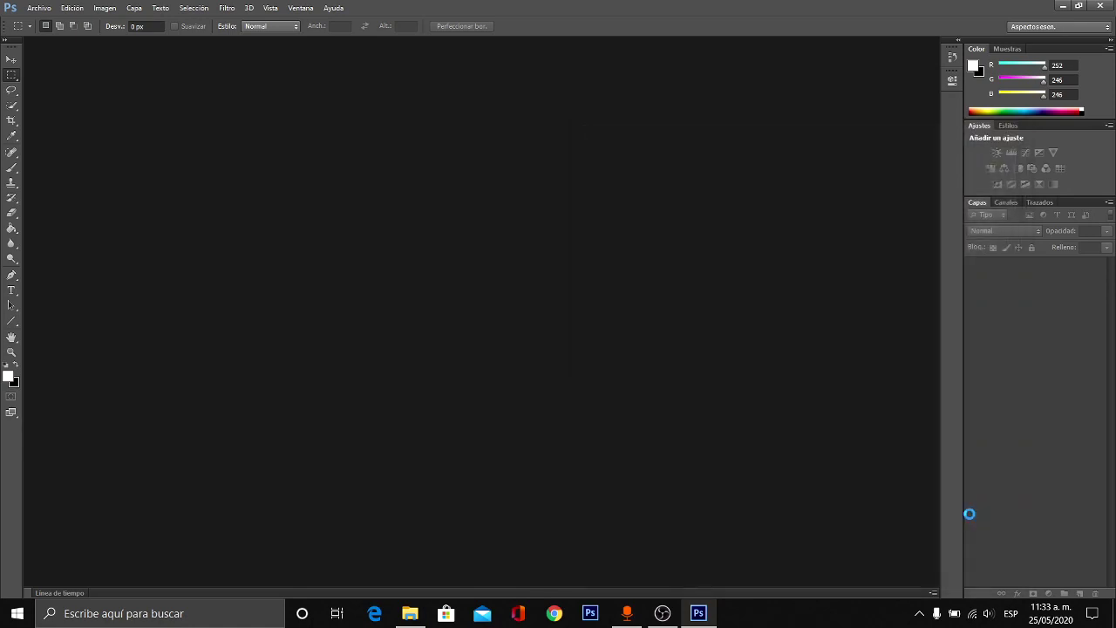
Step: Open 8516a4b4e06ff96a060f1de6e189ef03.jpg from the desktop and duplicate its background layer
key(ctrl+o)
drag(754, 137, 717, 113)
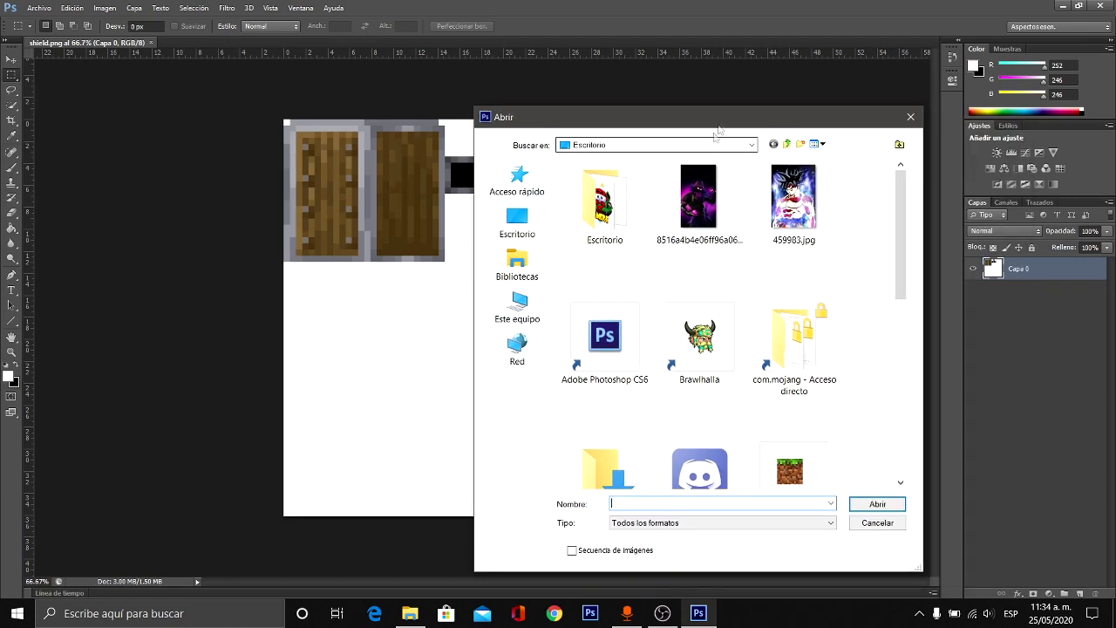
click(697, 199)
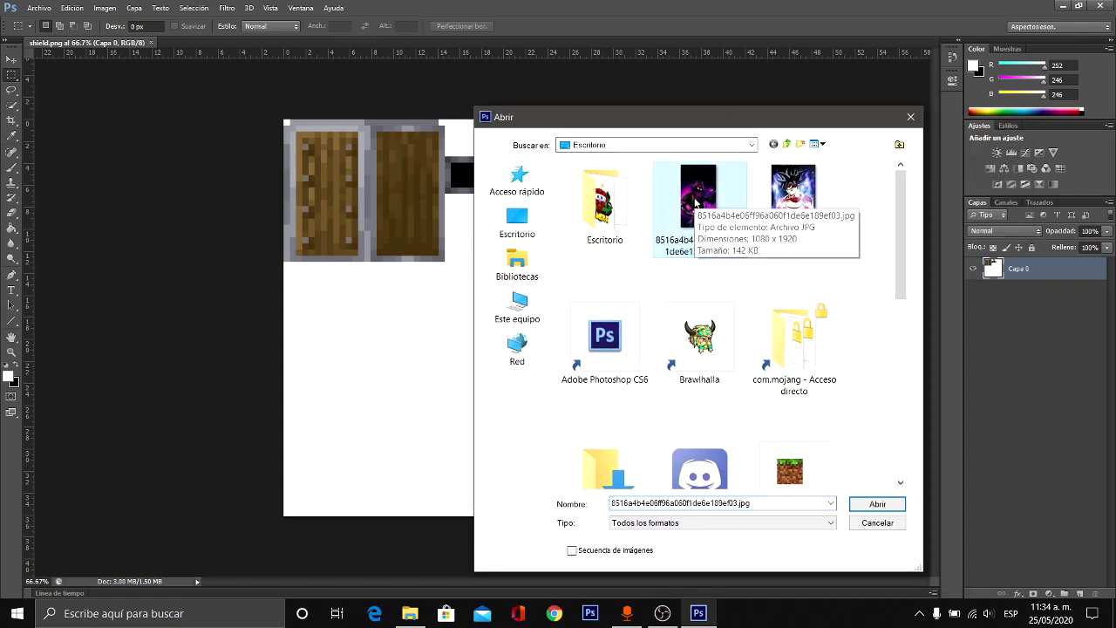
click(872, 506)
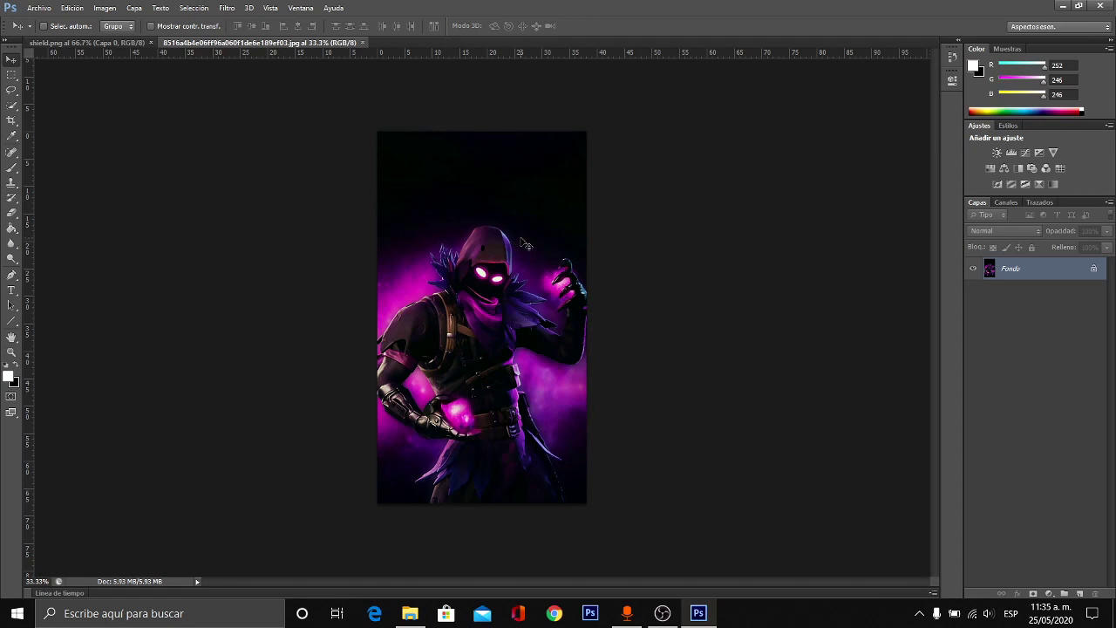
key(ctrl+j)
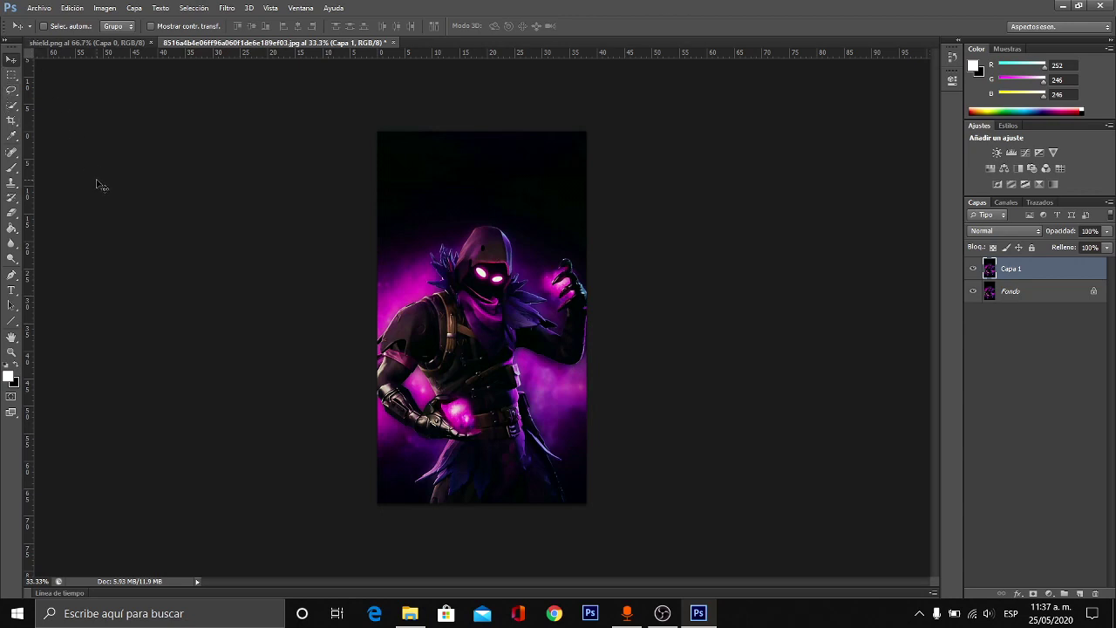
click(11, 121)
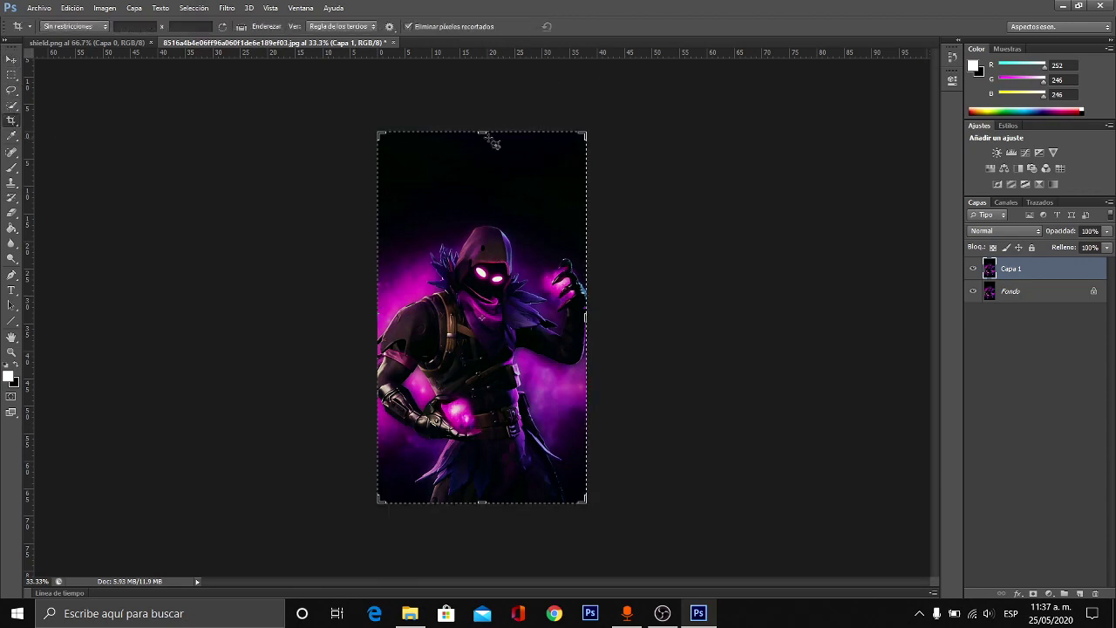
drag(481, 133, 481, 173)
key(Escape)
key(v)
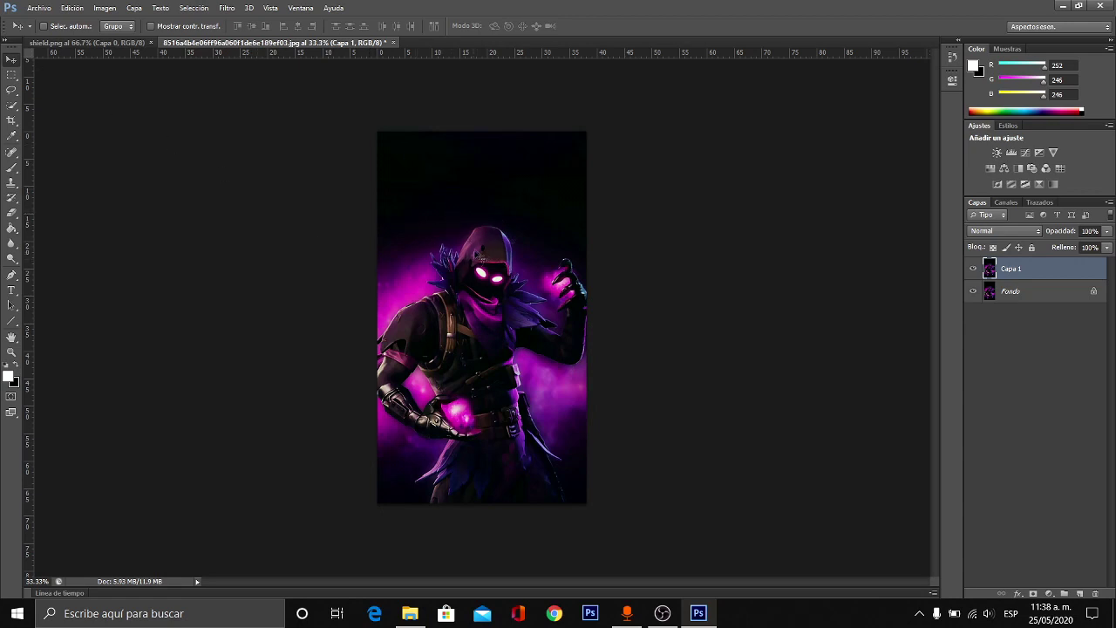
Step: Copy the purple hooded character layer into shield.png and scale it down to about 22.5%, placing it just below the wooden panels
mouse_move(492, 245)
mouse_down()
mouse_move(488, 345)
mouse_move(502, 340)
mouse_move(523, 203)
mouse_move(369, 259)
mouse_move(207, 154)
mouse_move(110, 43)
mouse_move(490, 258)
mouse_up()
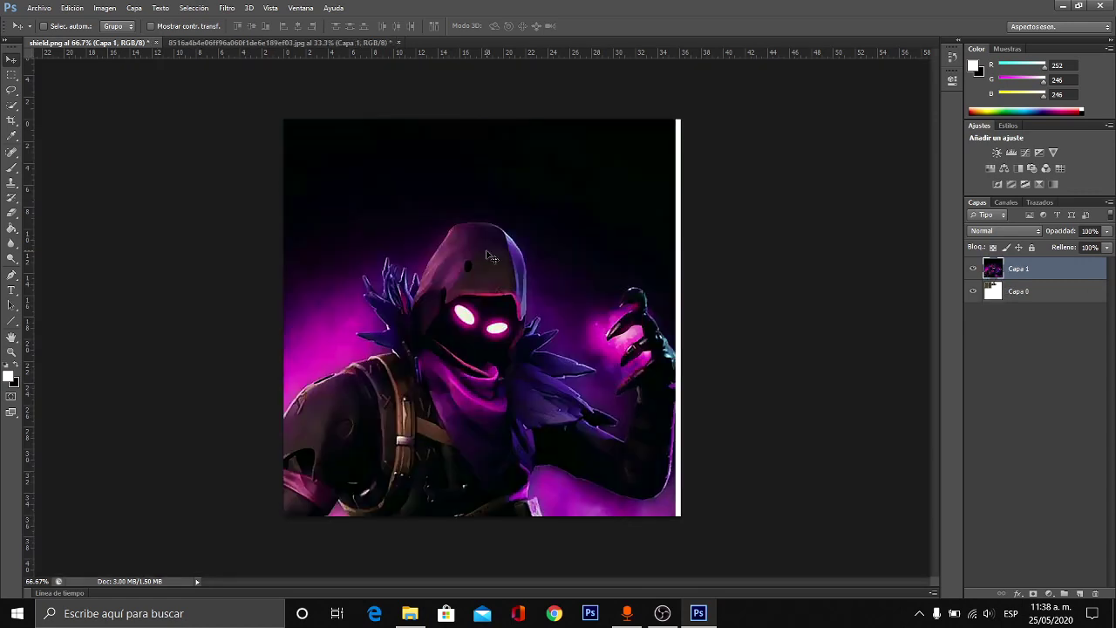
click(71, 8)
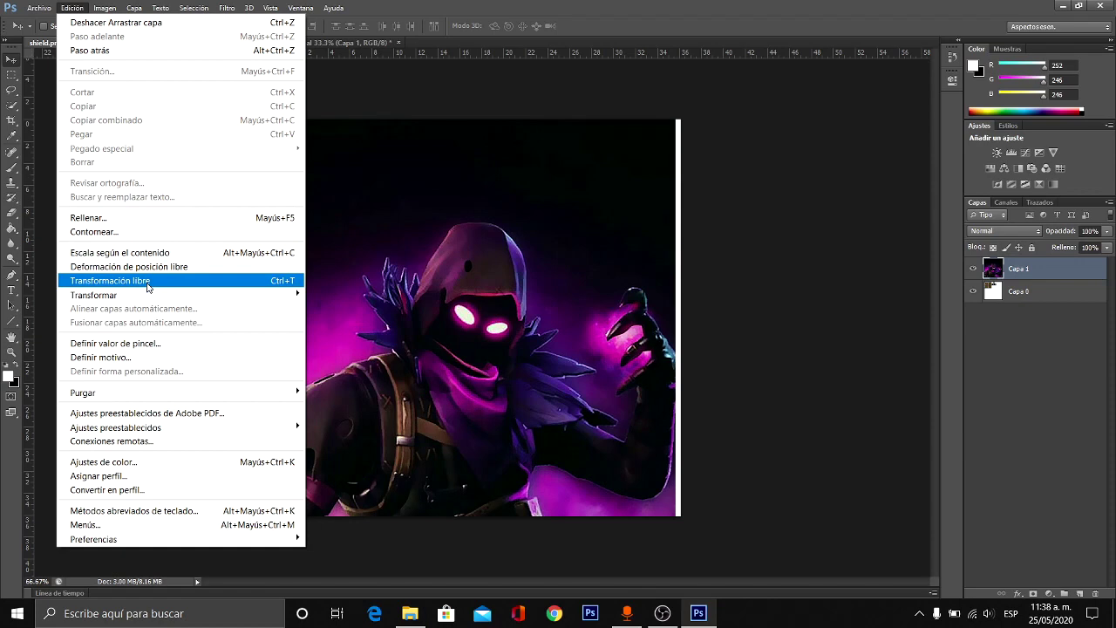
click(147, 285)
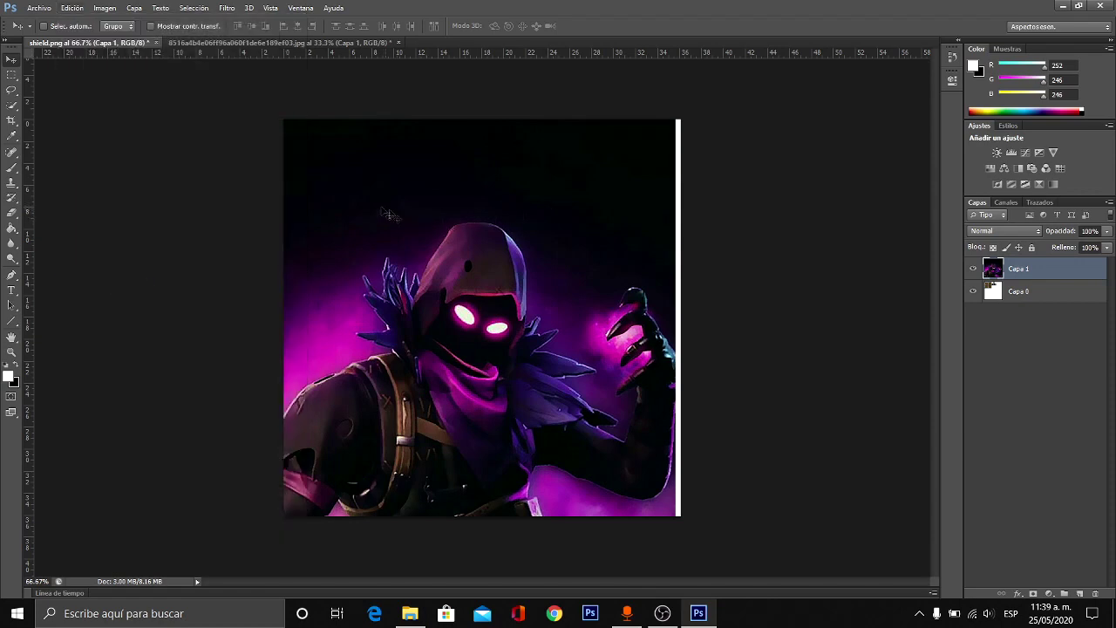
click(71, 8)
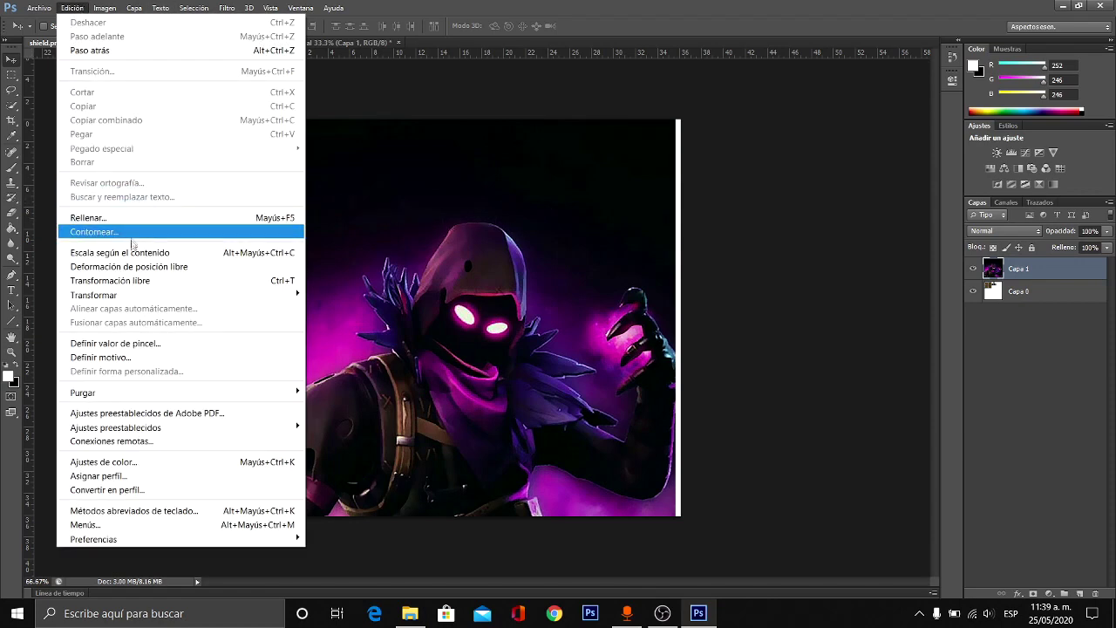
mouse_move(138, 295)
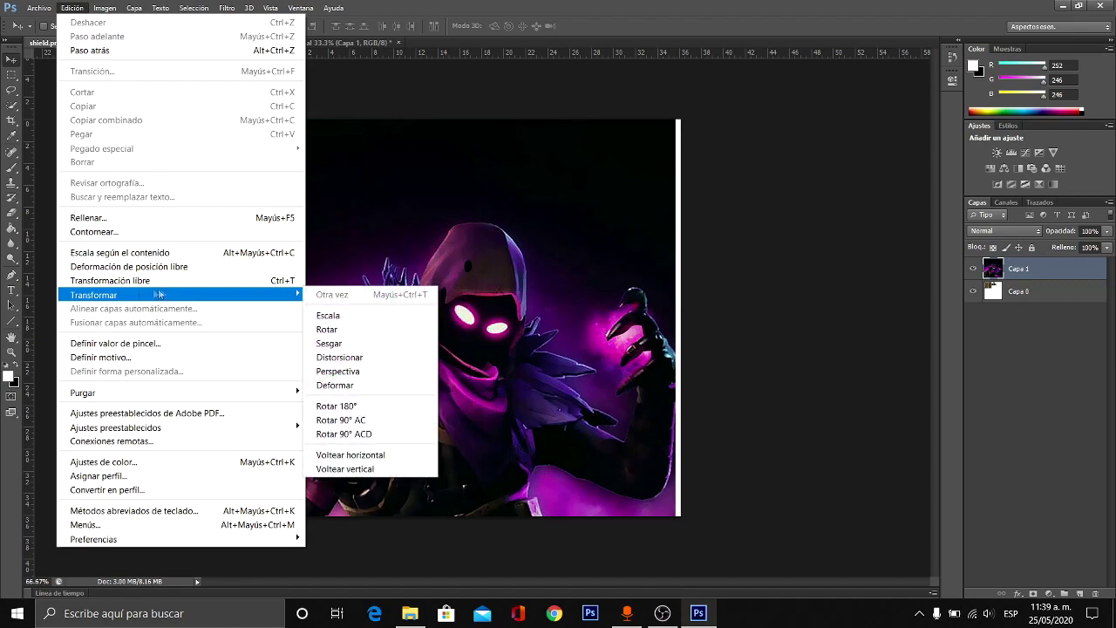
click(328, 316)
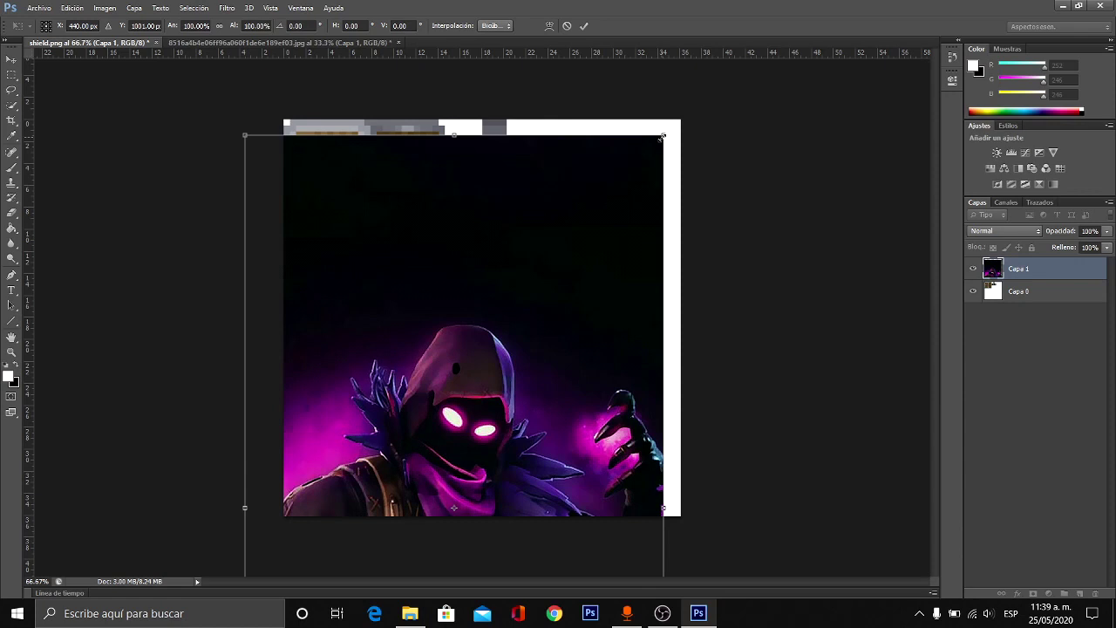
drag(663, 137, 485, 453)
drag(397, 511, 411, 362)
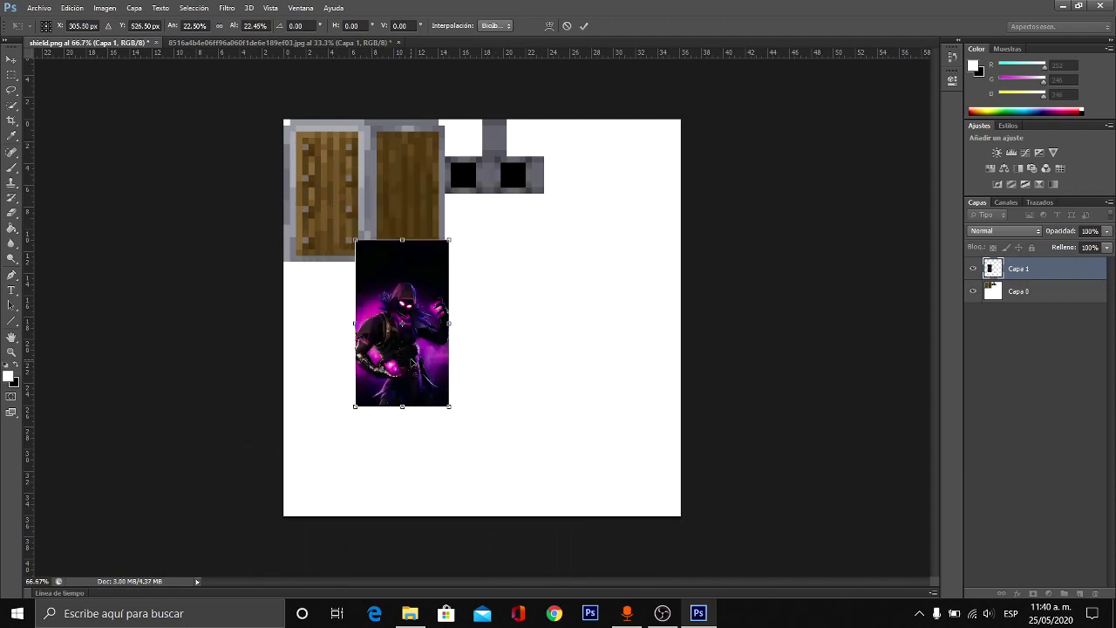
Step: Fit the hooded character image exactly over the first wooden panel, at 15% width and 16.72% height, and apply the transformation
key(ctrl+plus)
key(ctrl+plus)
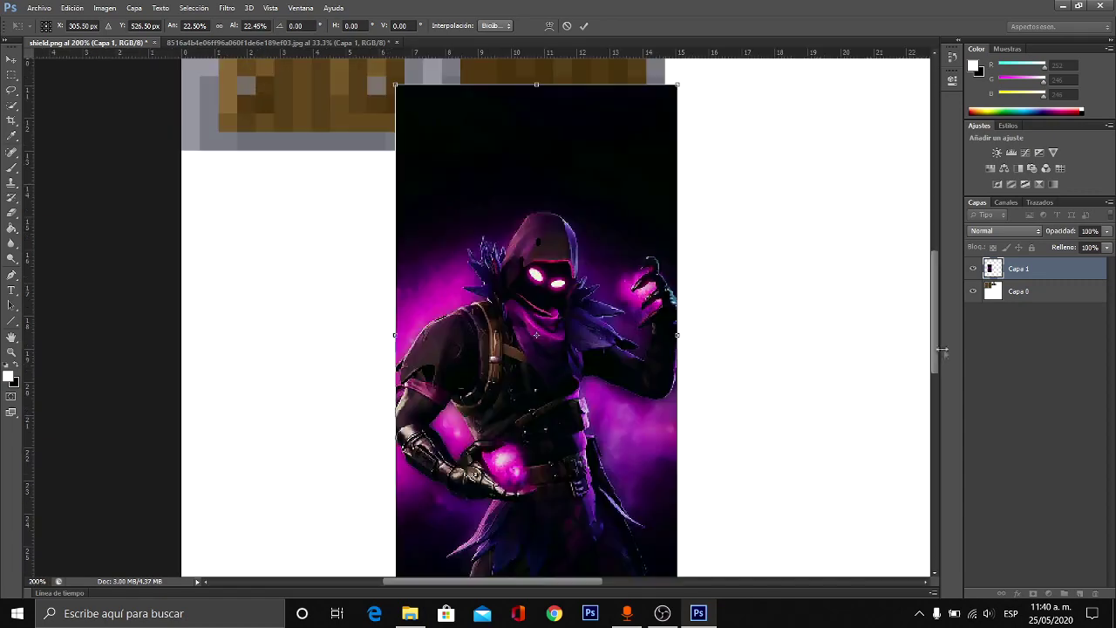
drag(936, 348, 930, 255)
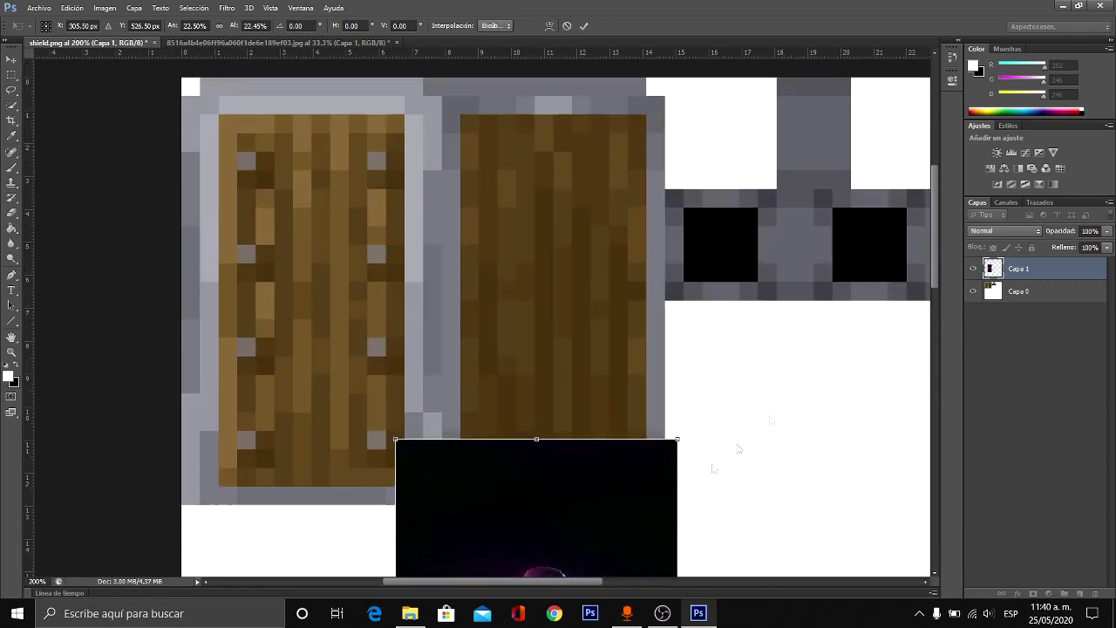
drag(677, 450, 490, 199)
drag(395, 373, 340, 291)
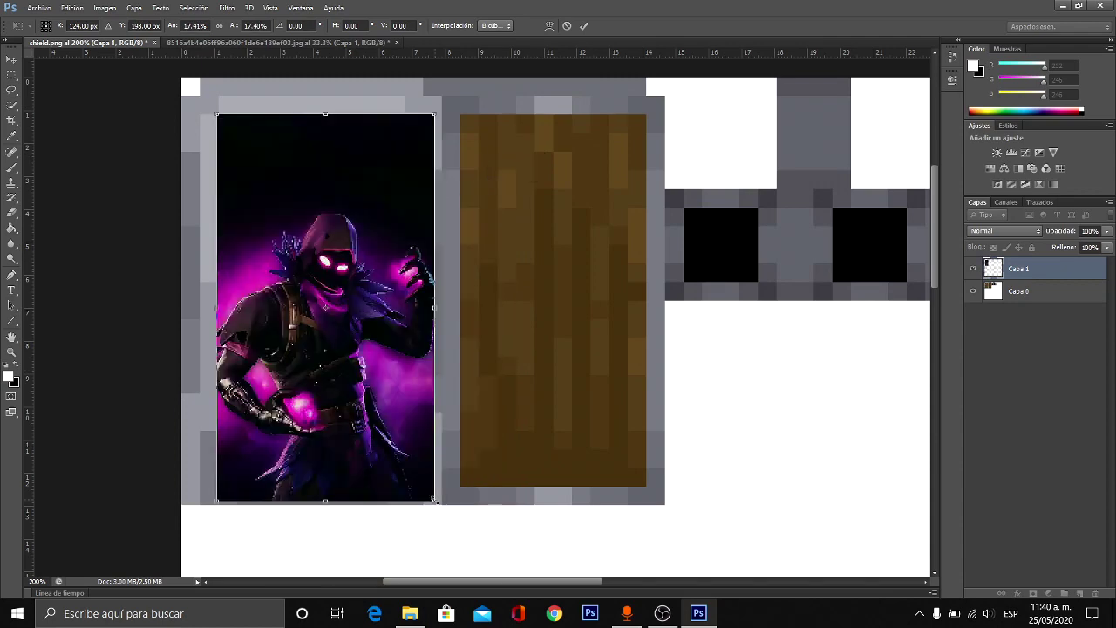
drag(434, 501, 407, 486)
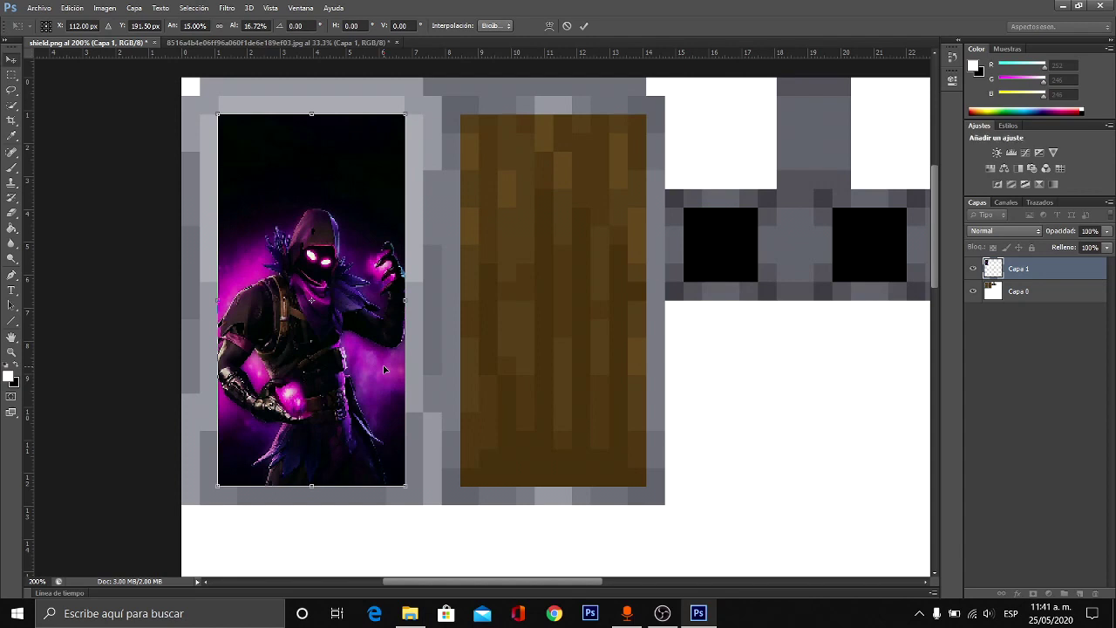
key(Return)
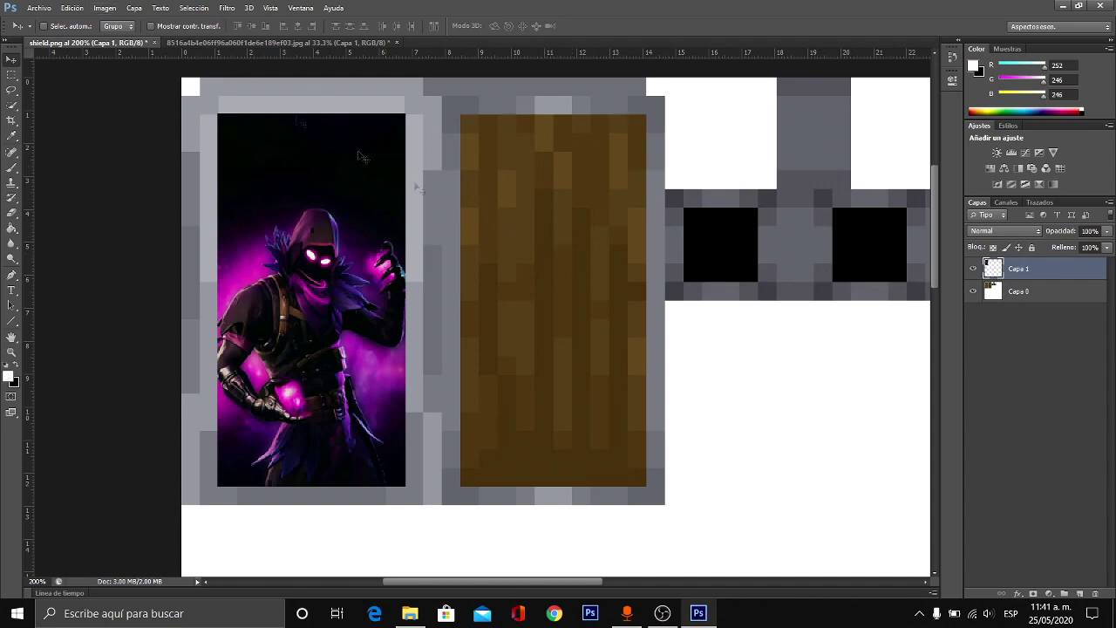
Step: Open 459983.jpg from the desktop and copy its image into shield.png as a new layer
click(26, 7)
click(52, 36)
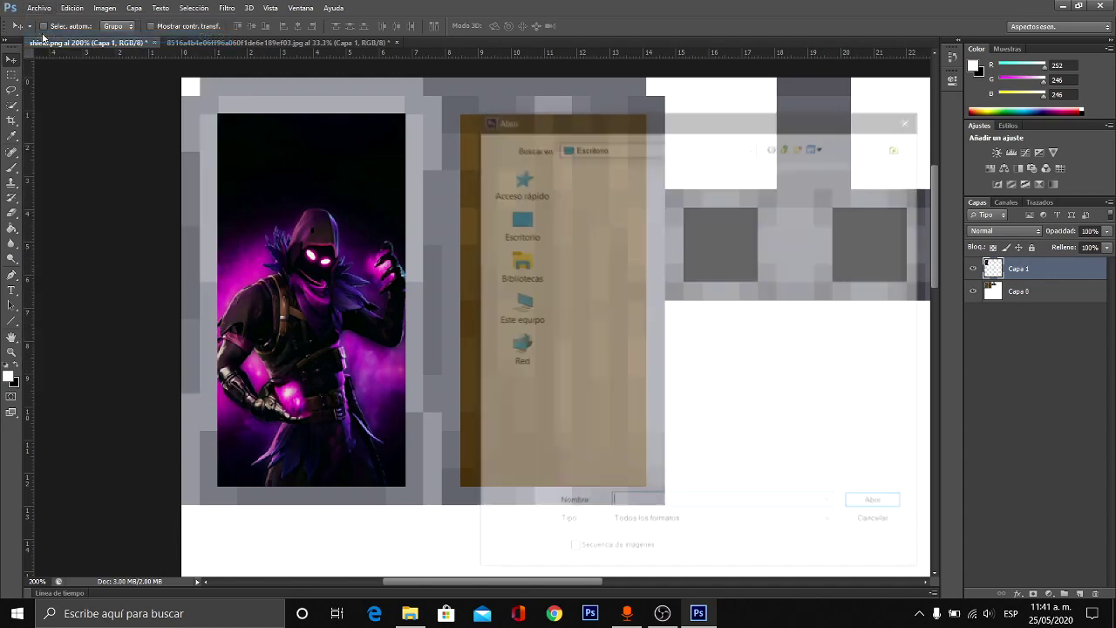
double_click(793, 196)
drag(510, 249, 548, 249)
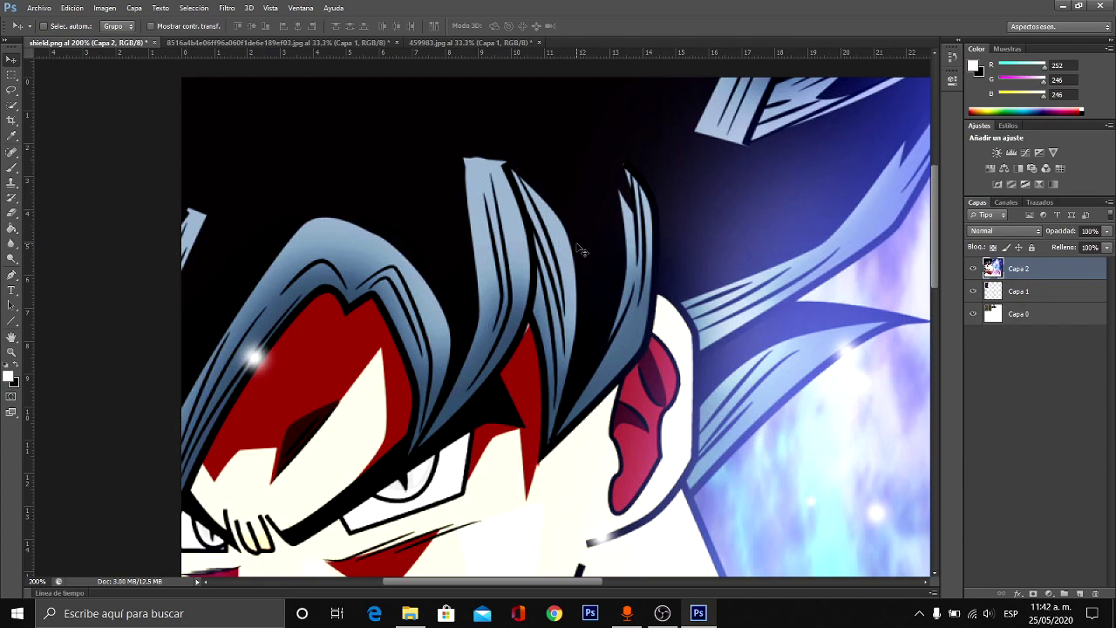
Step: Scale and move the 459983.jpg layer to cover the second wooden panel of the shield texture
key(ctrl+minus)
key(ctrl+minus)
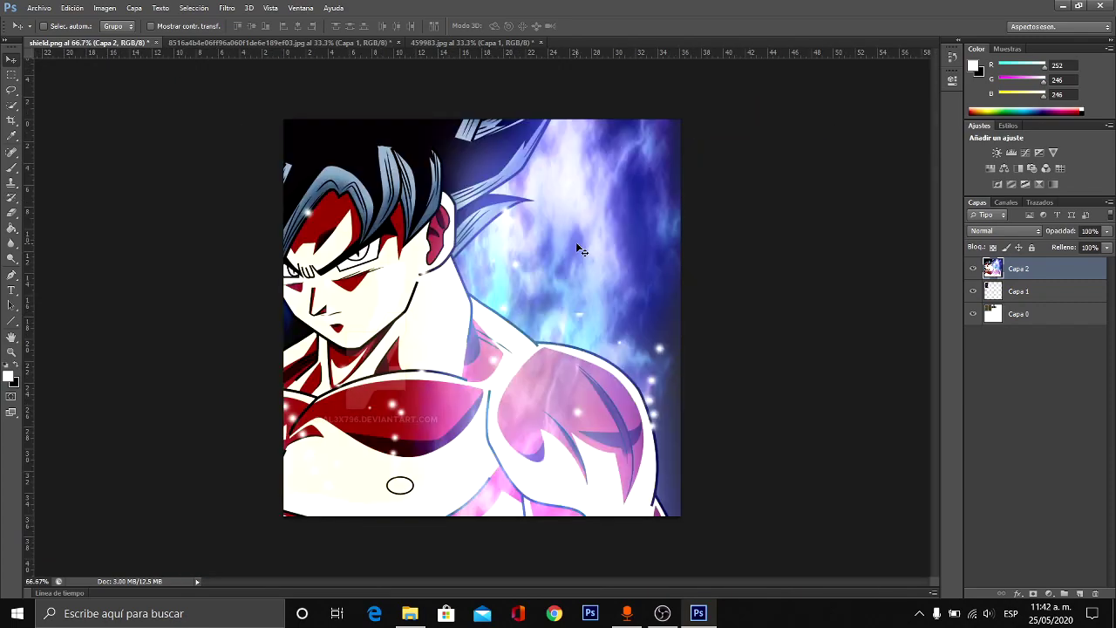
click(83, 7)
mouse_move(262, 294)
click(397, 314)
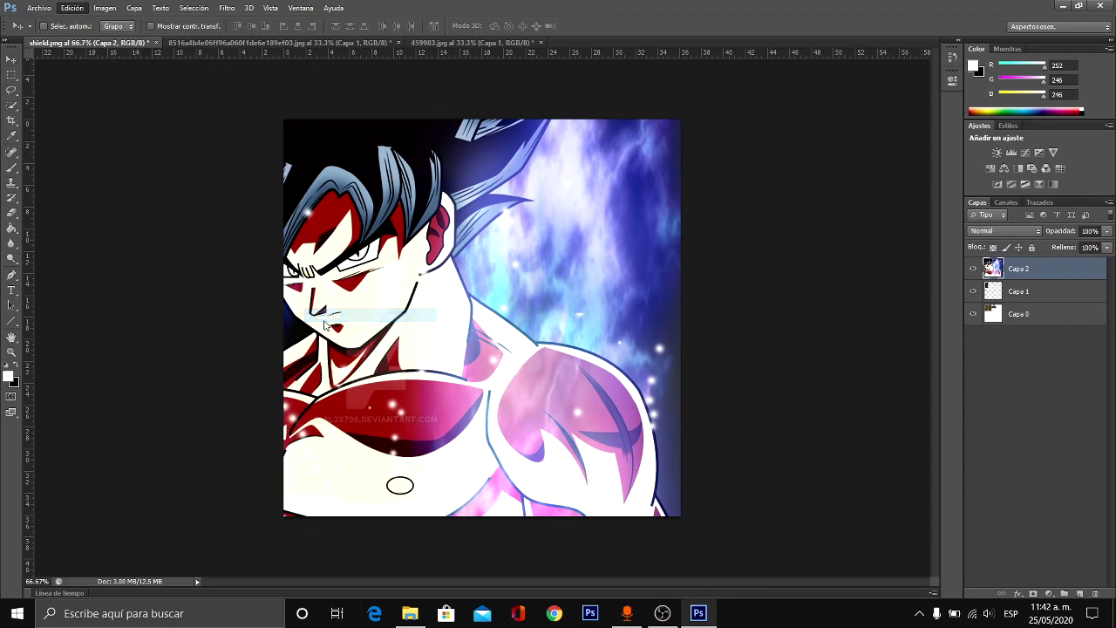
drag(508, 316, 512, 447)
key(Escape)
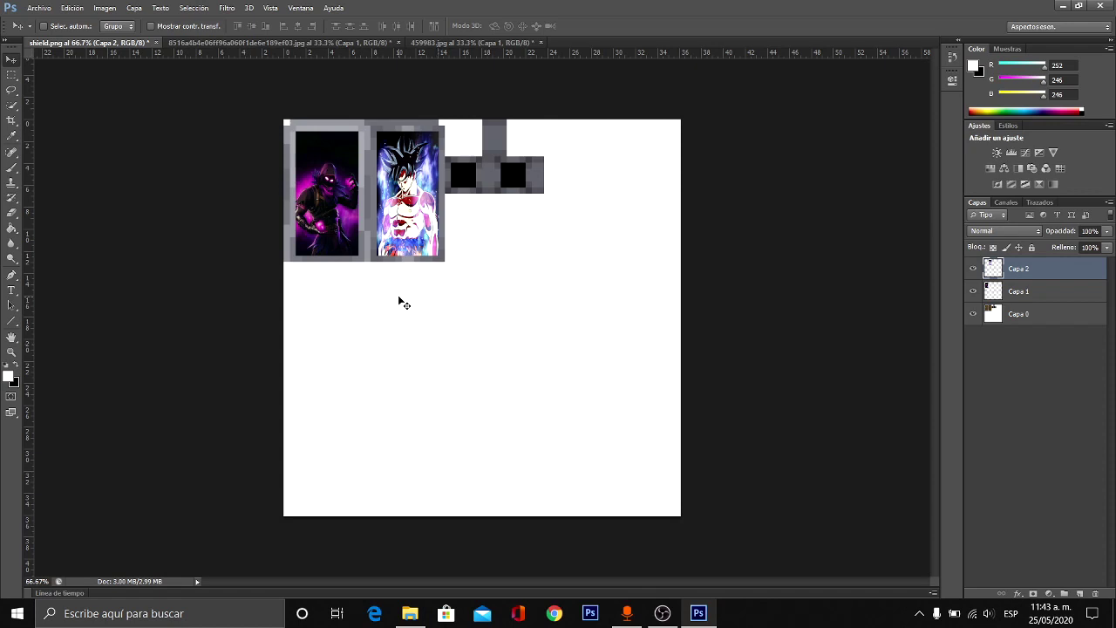
Step: Save the edited texture to the desktop as shield.png in PNG format, replacing the existing file
click(35, 7)
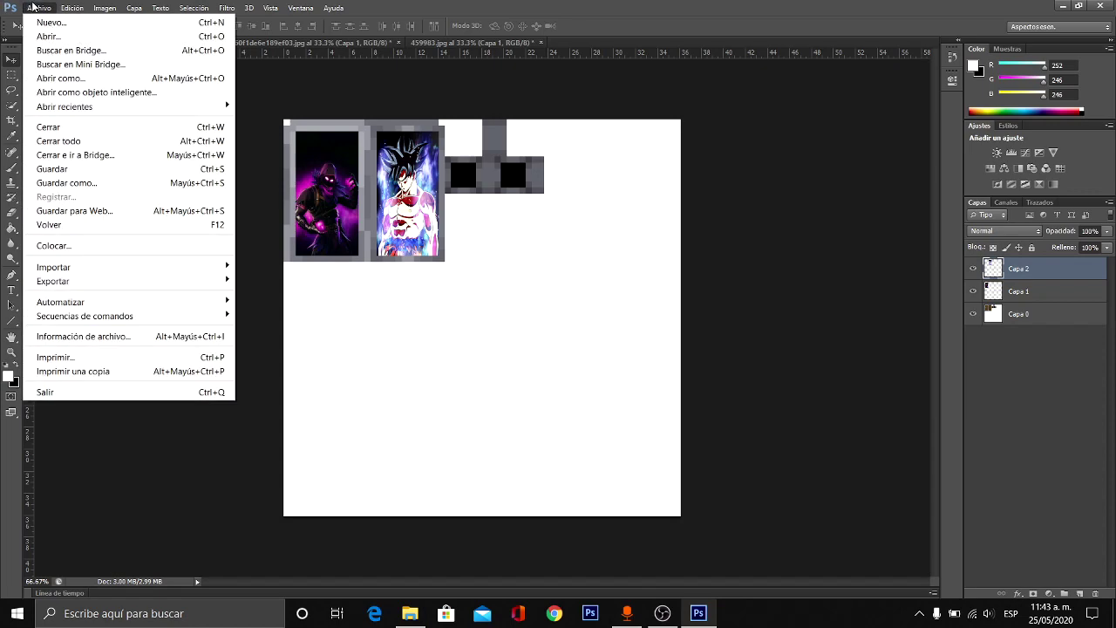
click(68, 183)
click(641, 402)
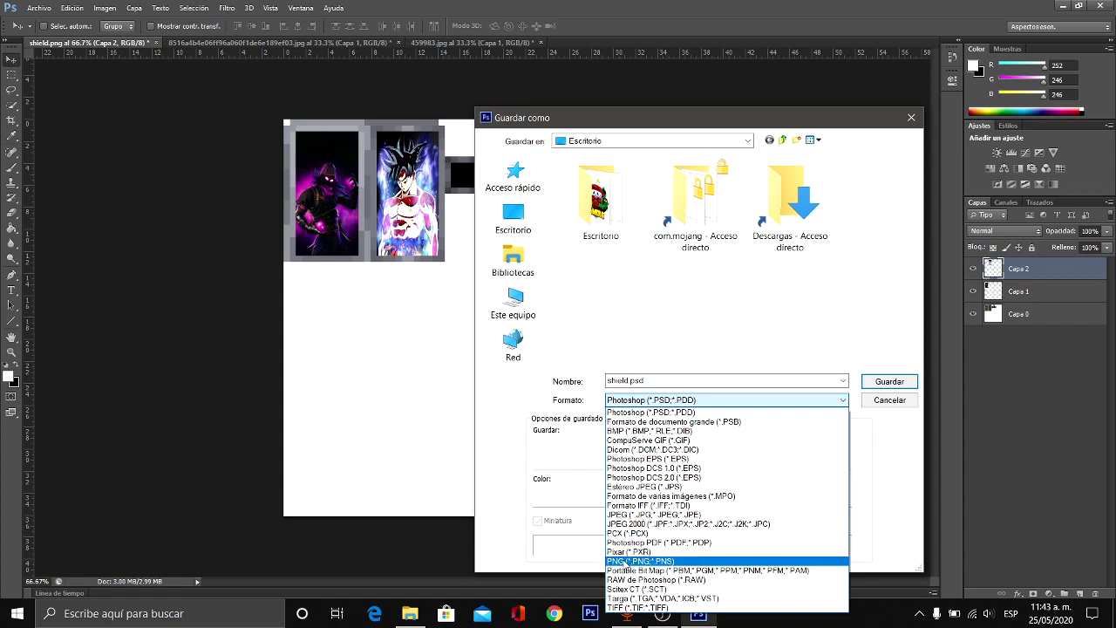
click(625, 562)
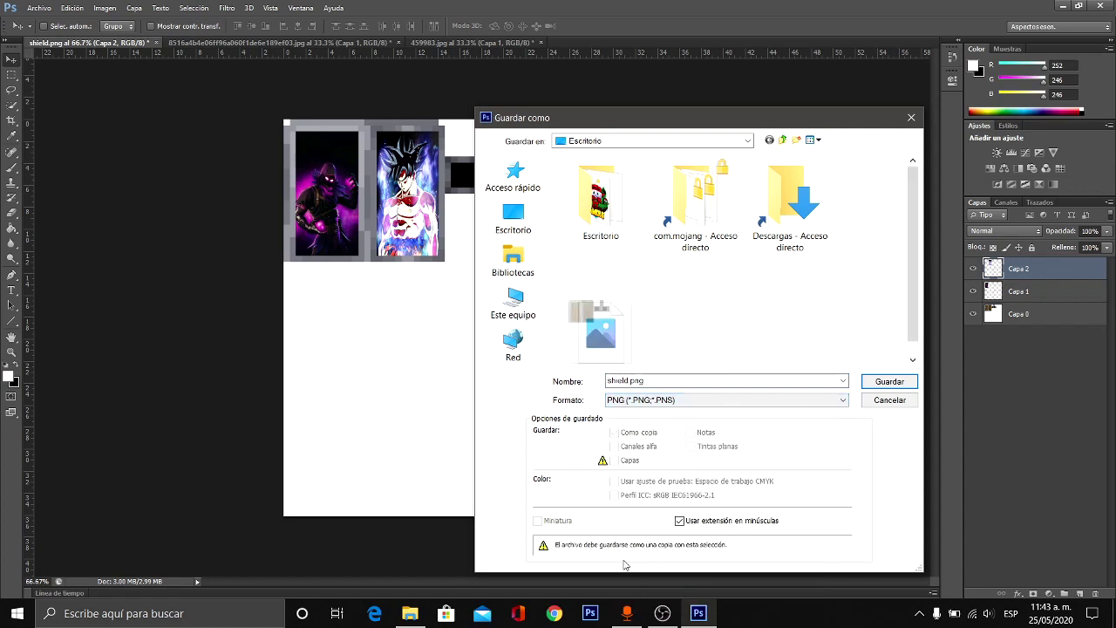
click(889, 382)
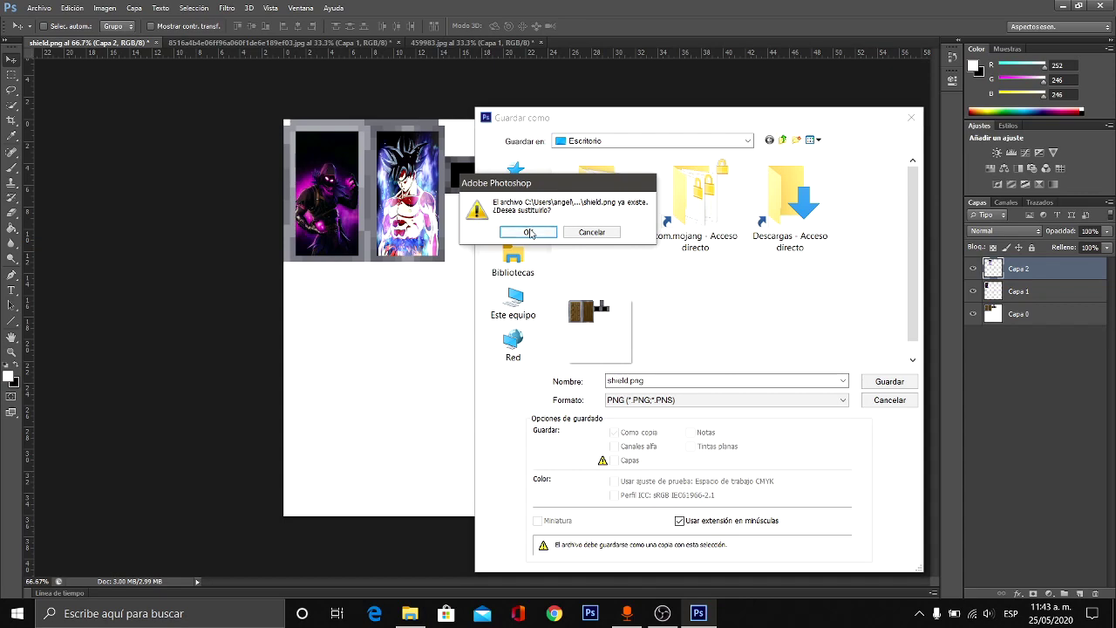
click(528, 232)
click(590, 193)
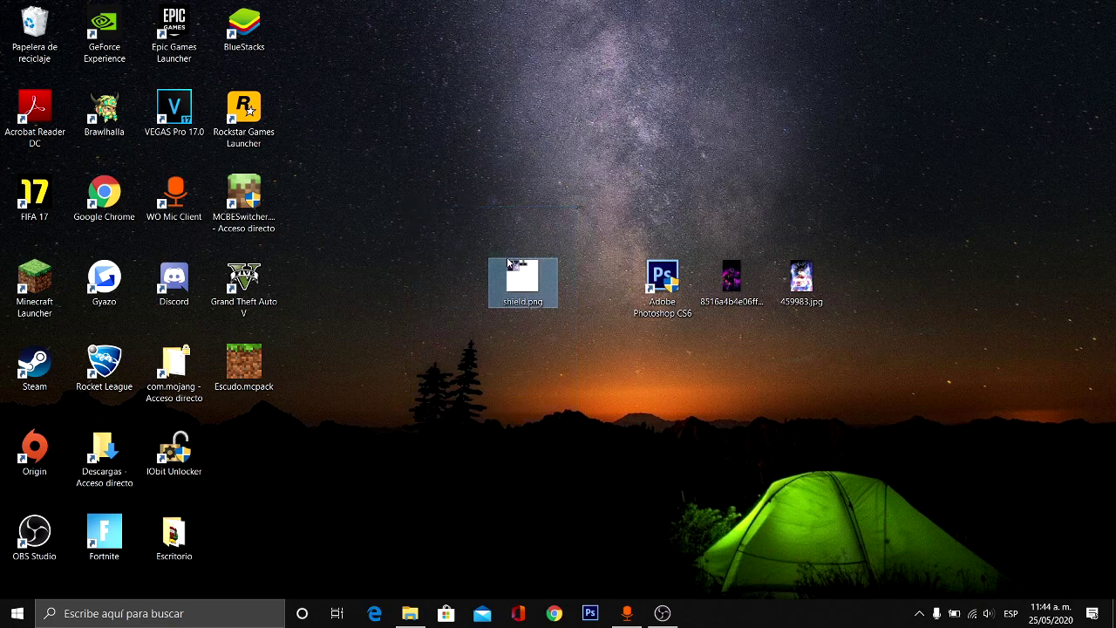
Step: Copy shield.png from the desktop into the Escudo pack's textures/entity folder, replacing the existing file
drag(524, 280, 536, 261)
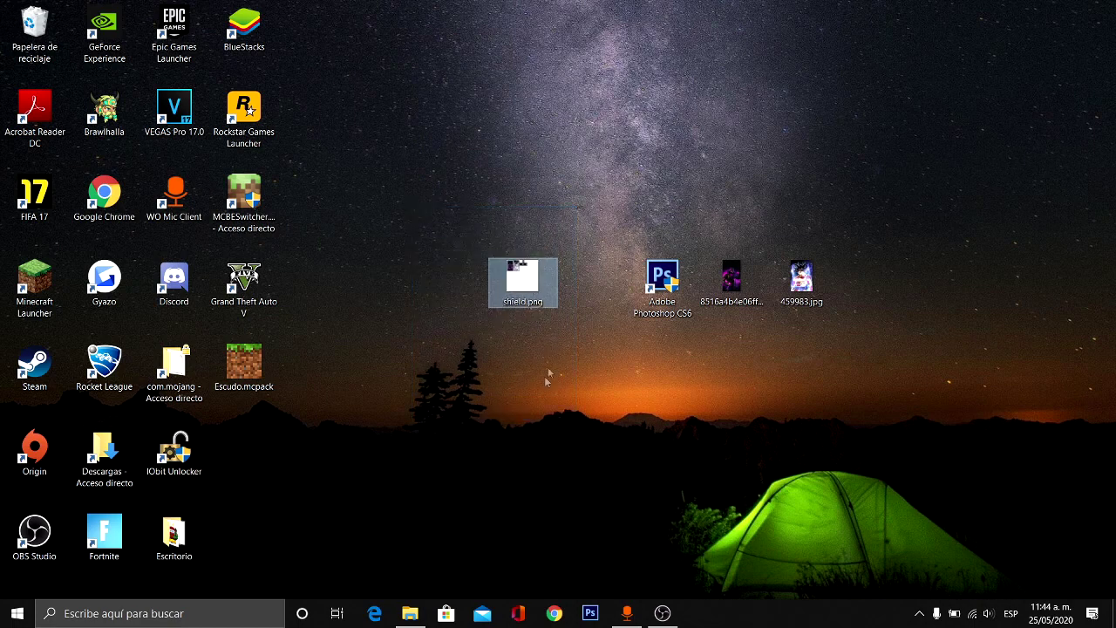
right_click(514, 282)
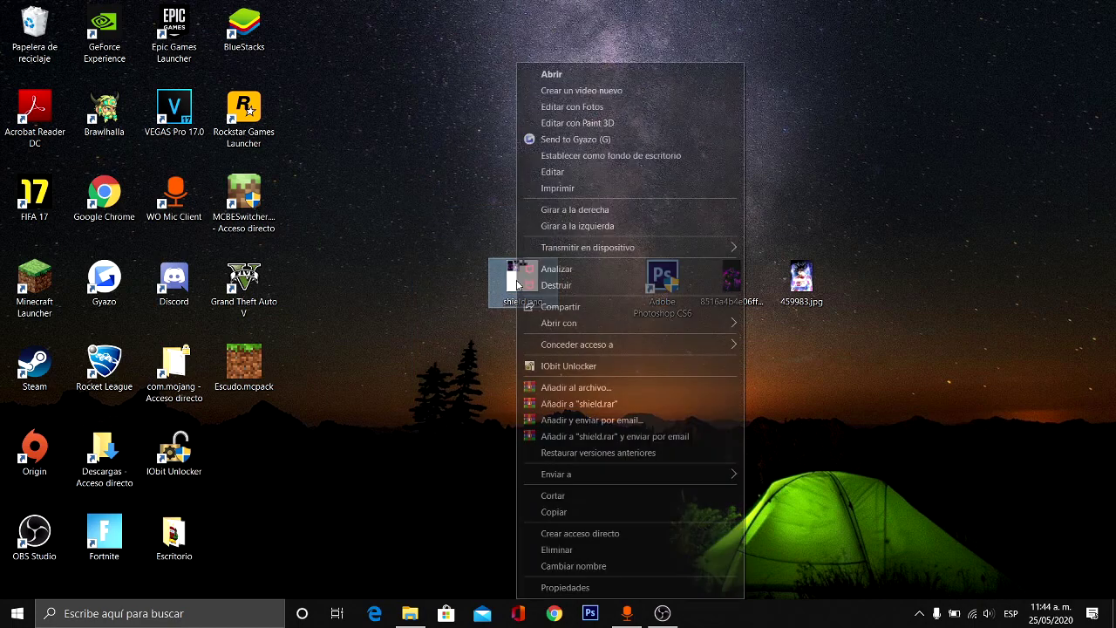
click(547, 514)
click(410, 613)
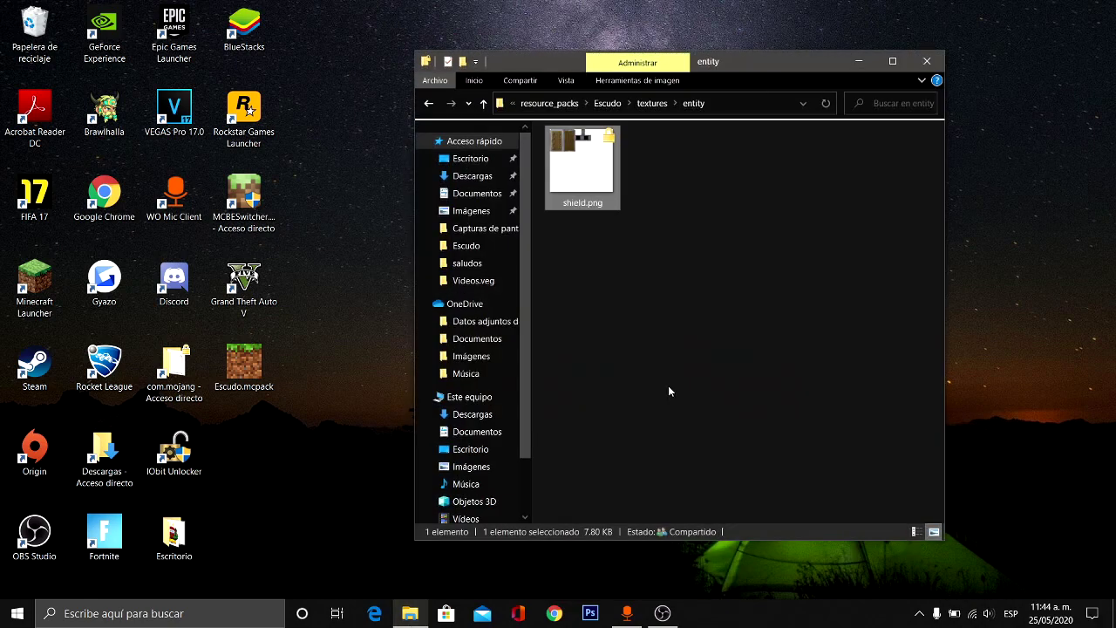
right_click(677, 312)
click(710, 417)
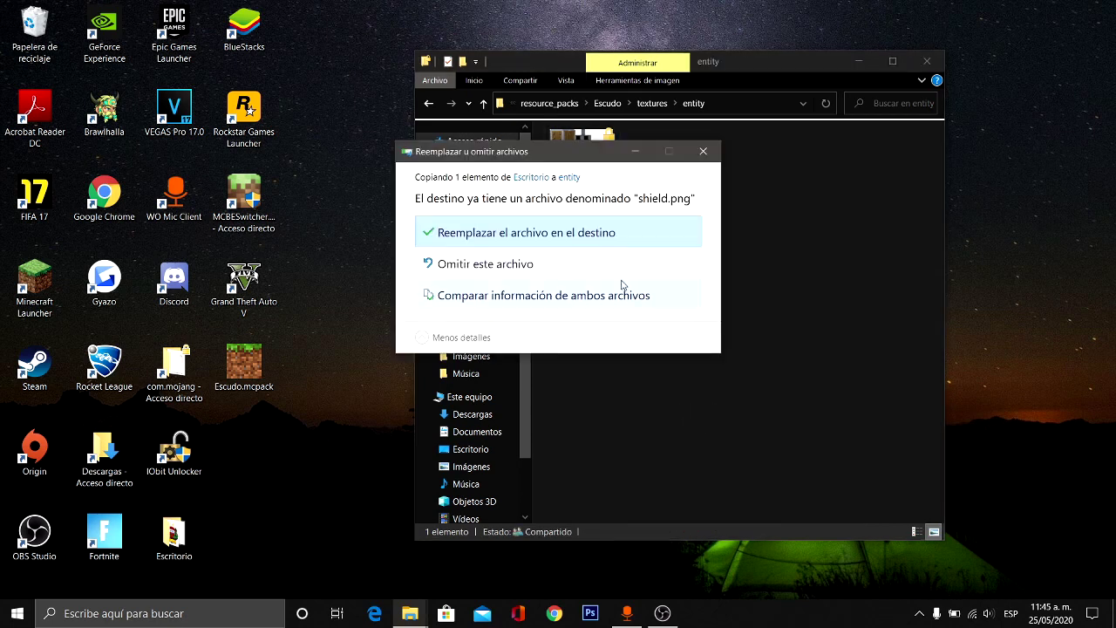
click(543, 234)
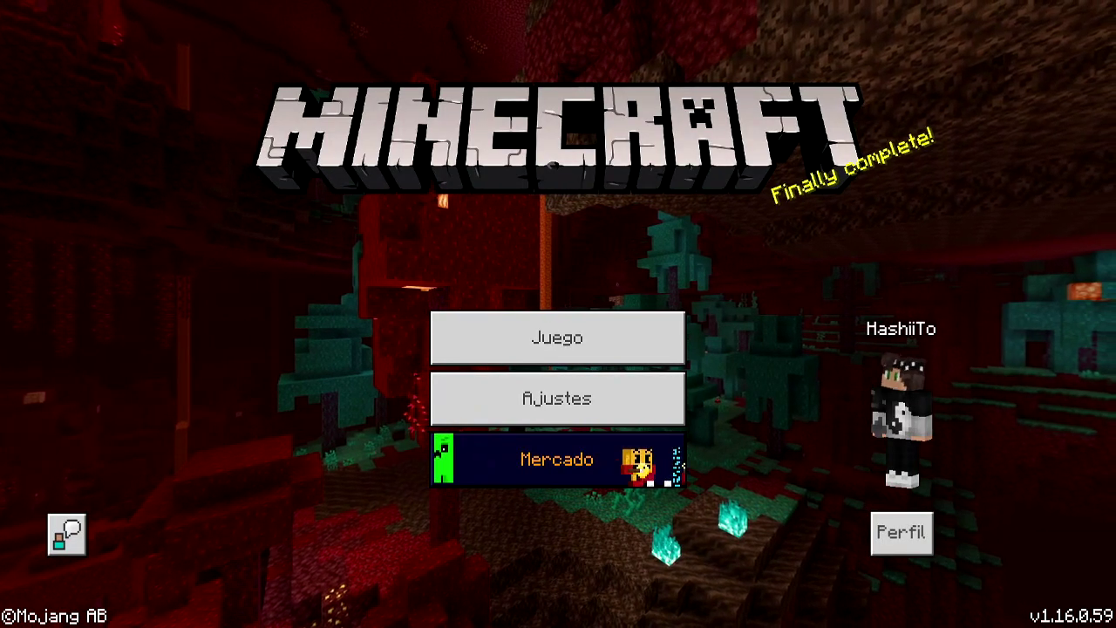
Step: In Minecraft's global resources settings, activate the Escudo pack and return to the main menu
click(557, 398)
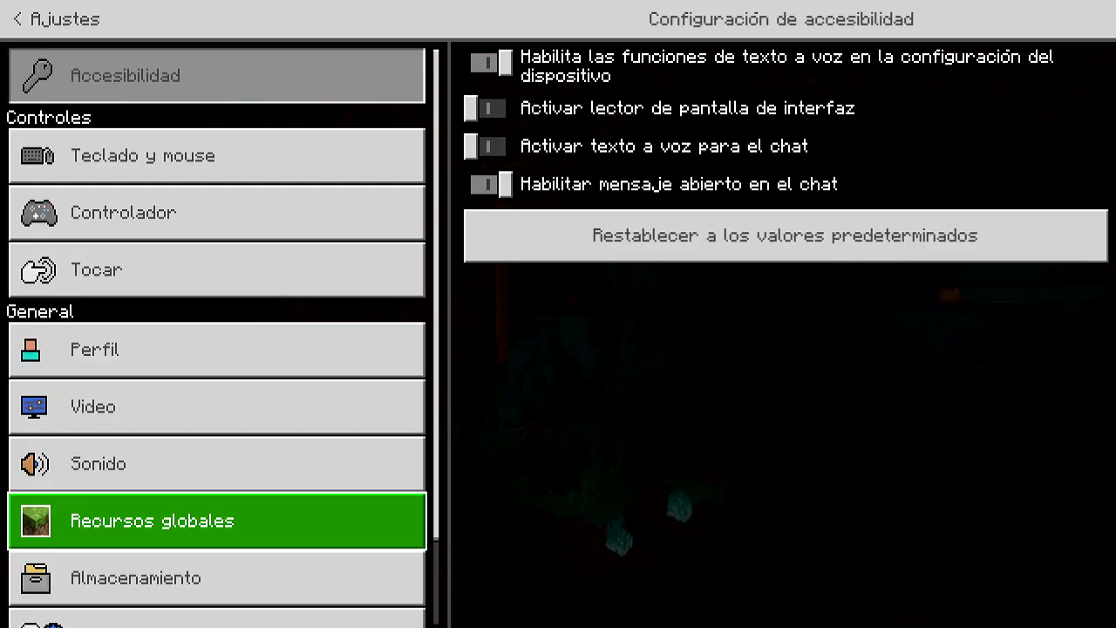
click(153, 520)
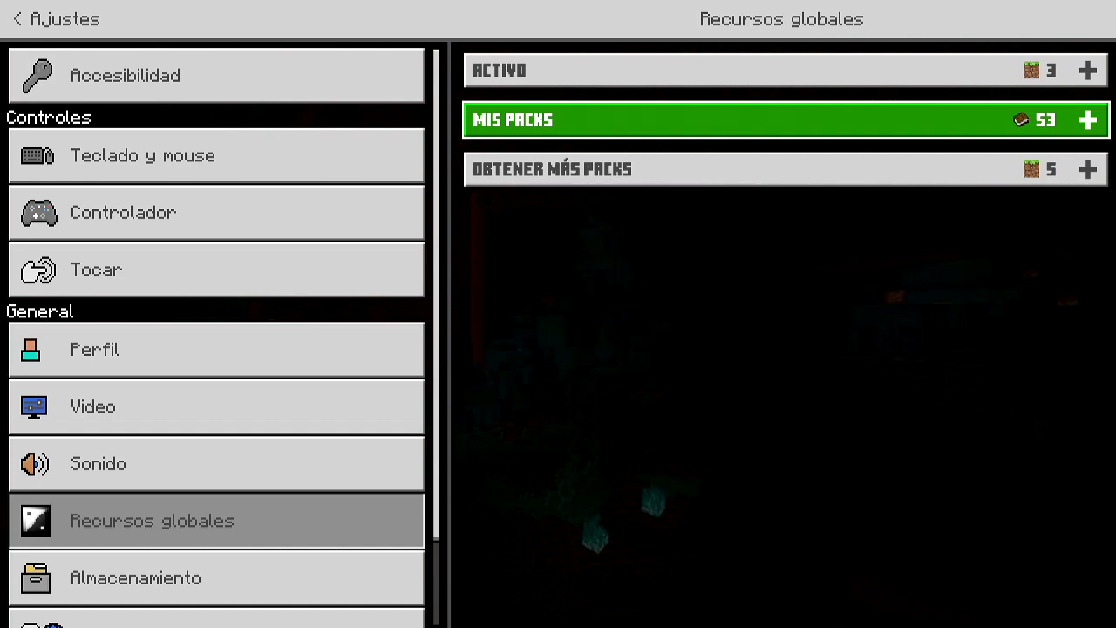
click(785, 119)
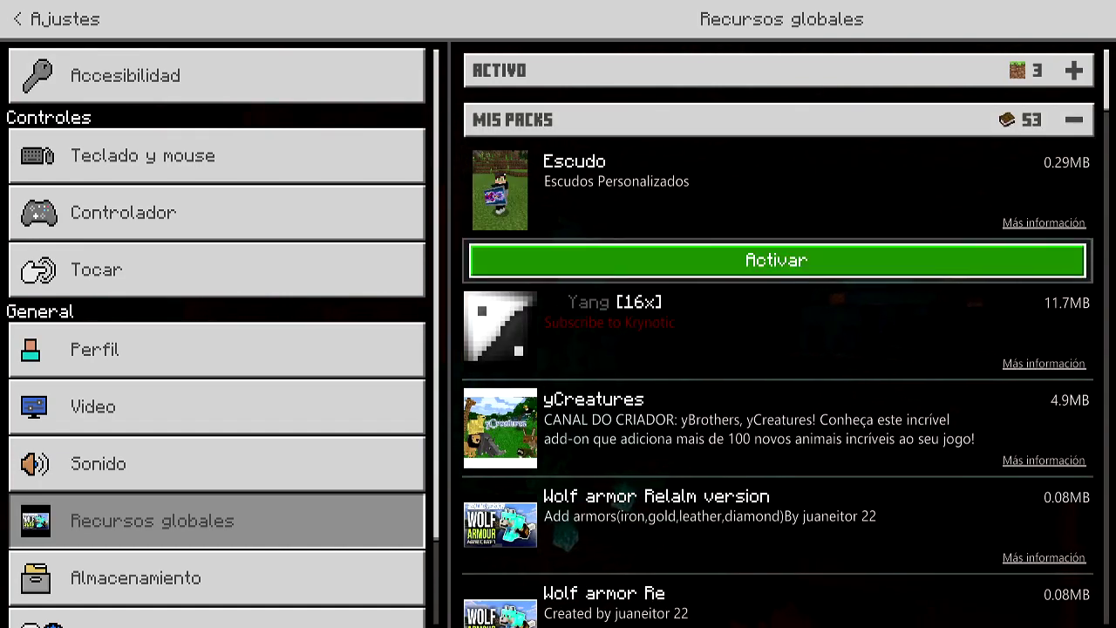
click(775, 256)
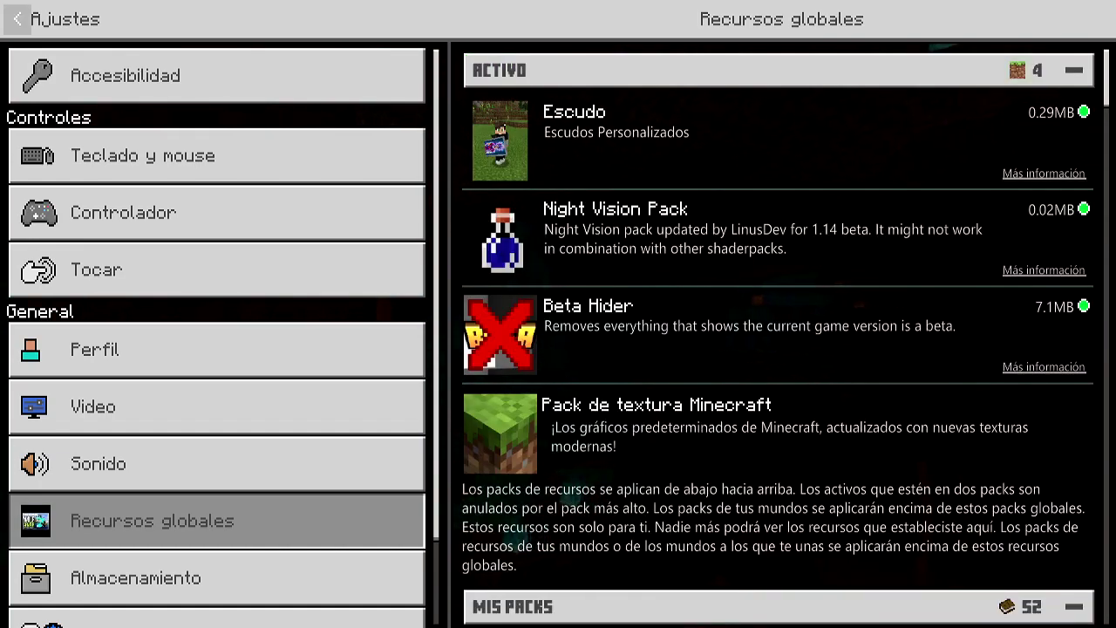
click(17, 18)
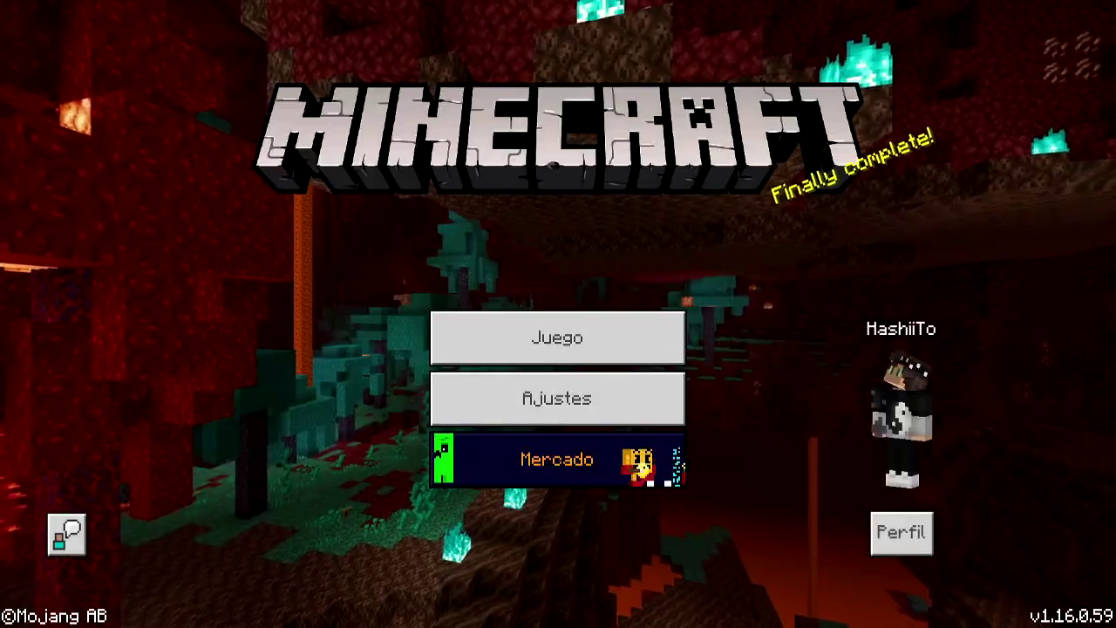